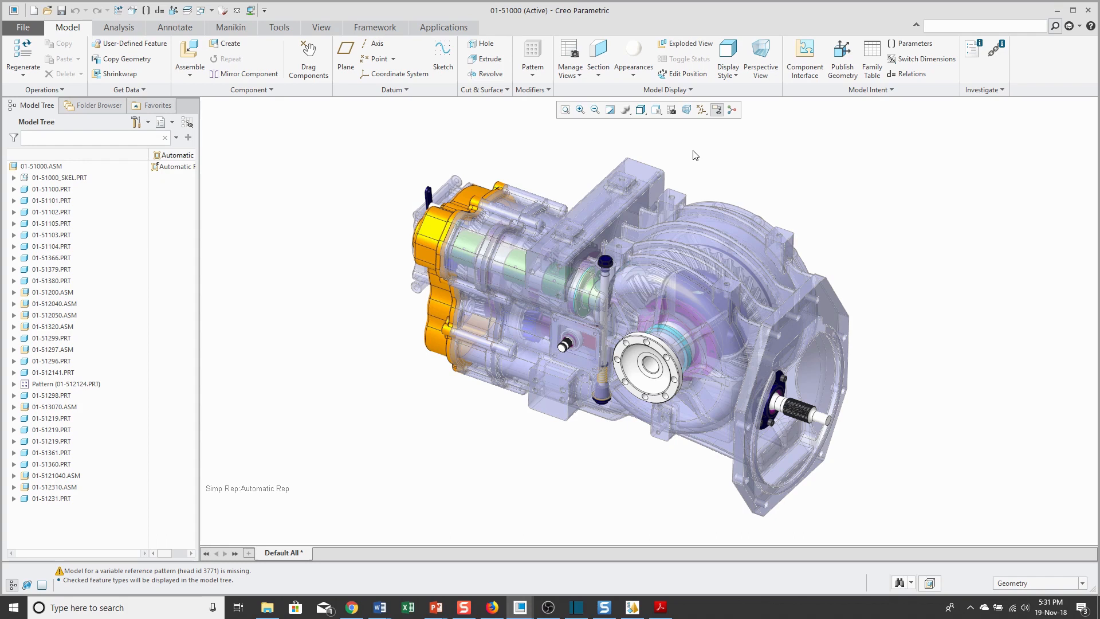
# Step: Preview the saved Left and Bottom orientations of the assembly, and return it to the Iso orientation
pyautogui.click(671, 113)
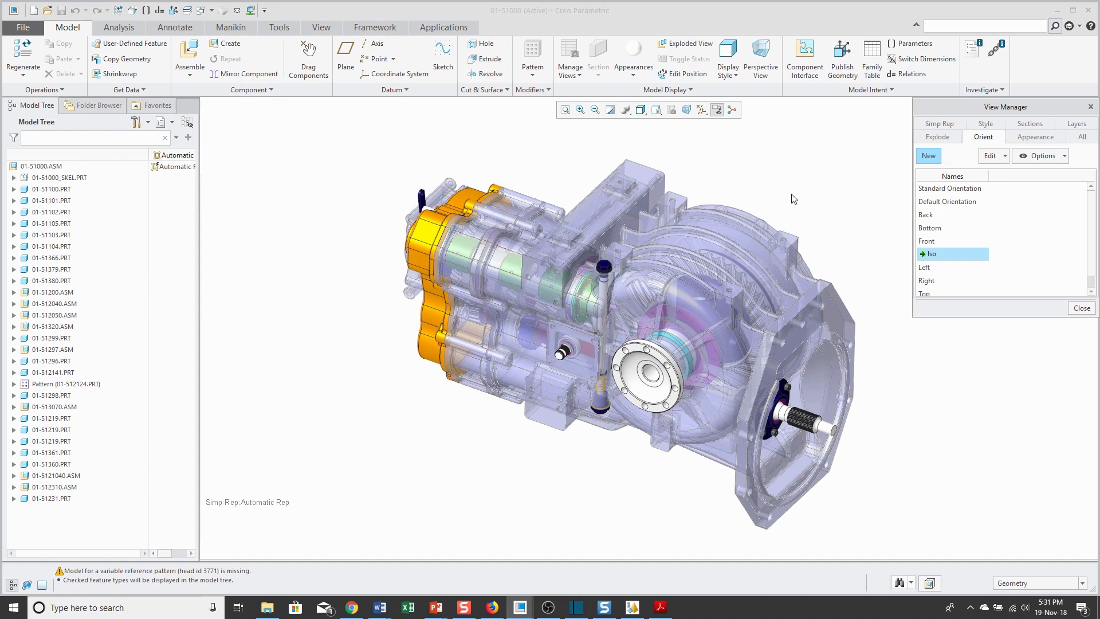
pyautogui.doubleClick(929, 268)
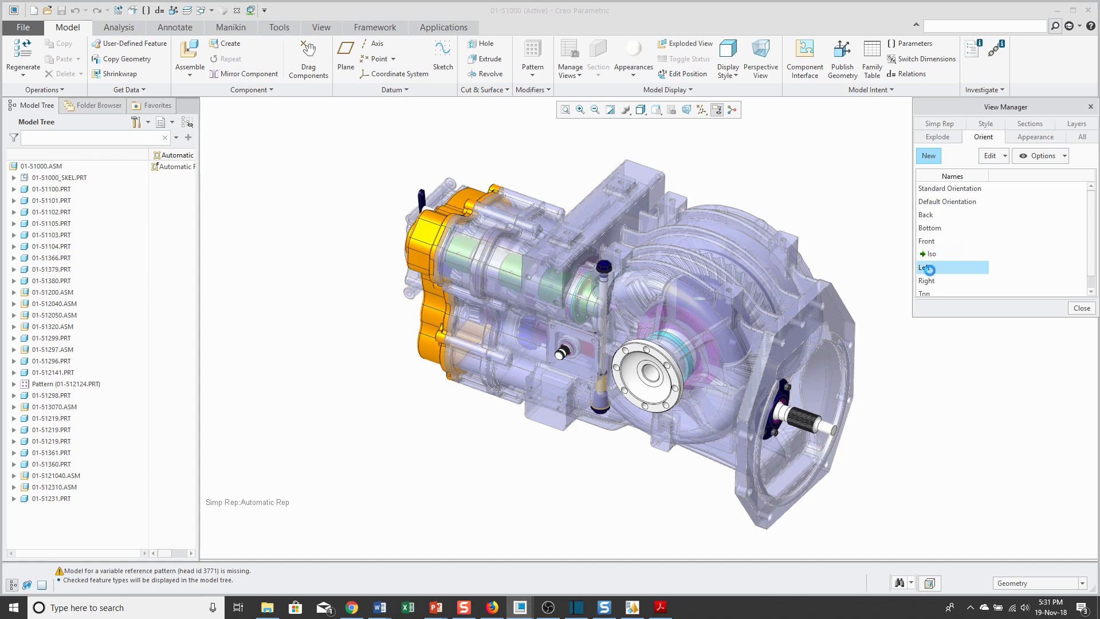
pyautogui.doubleClick(933, 228)
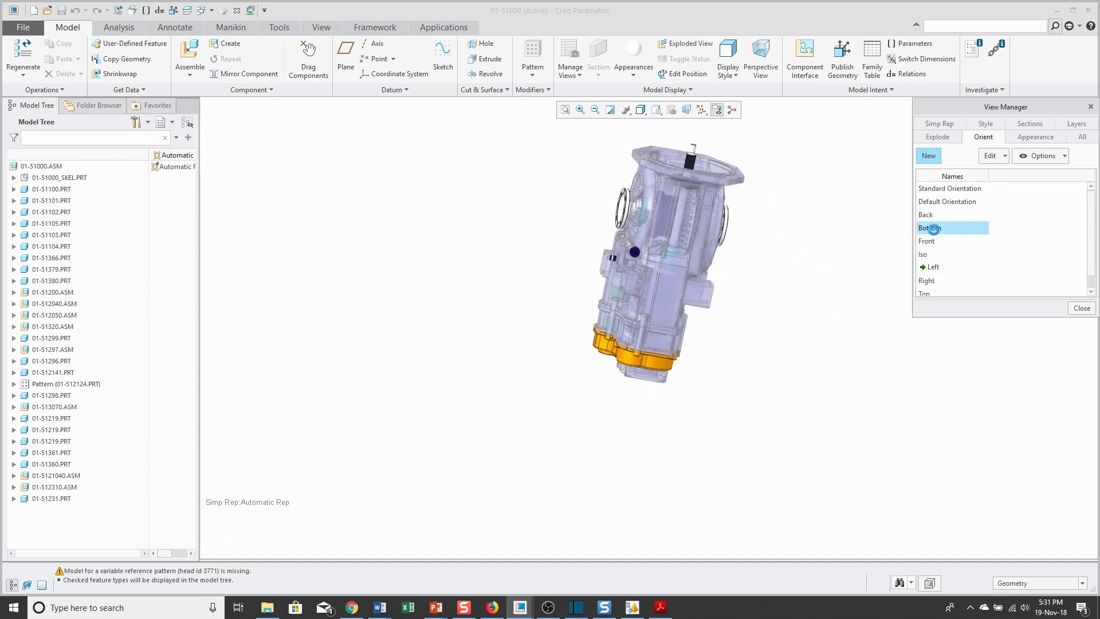
pyautogui.doubleClick(925, 256)
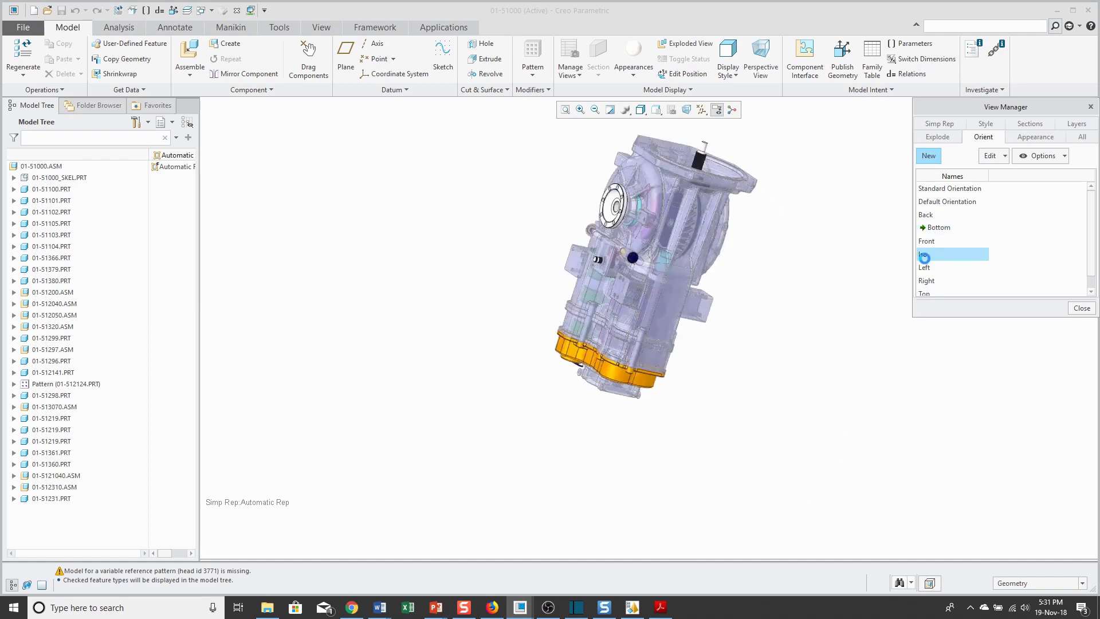
# Step: Preview the Exterior and Assemble simplified representations, and return the assembly to Automatic Rep
pyautogui.click(939, 123)
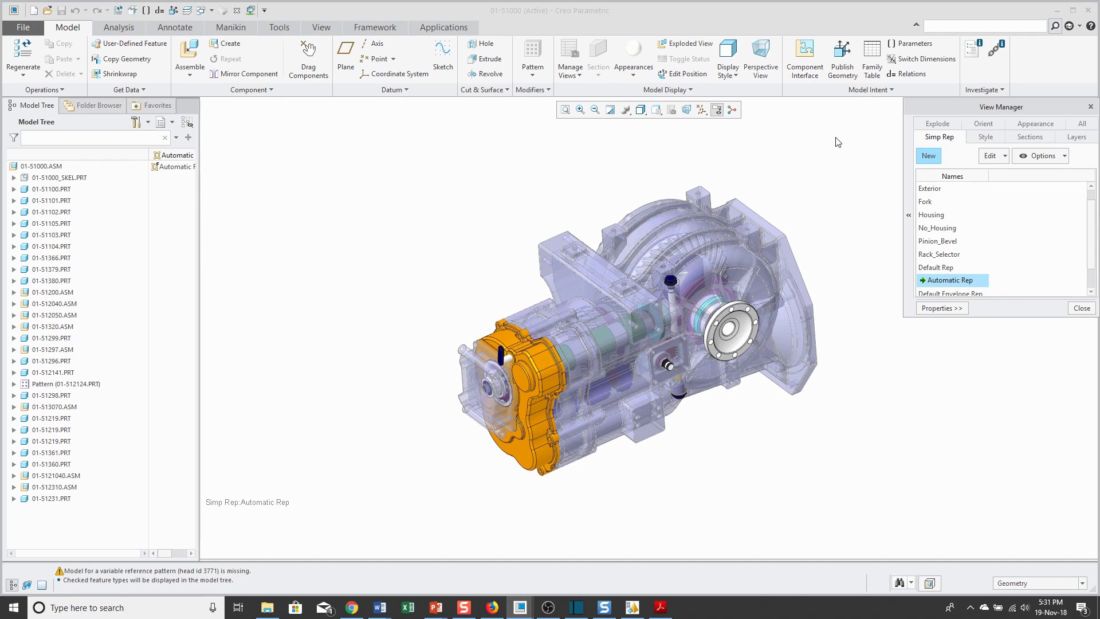
pyautogui.doubleClick(929, 188)
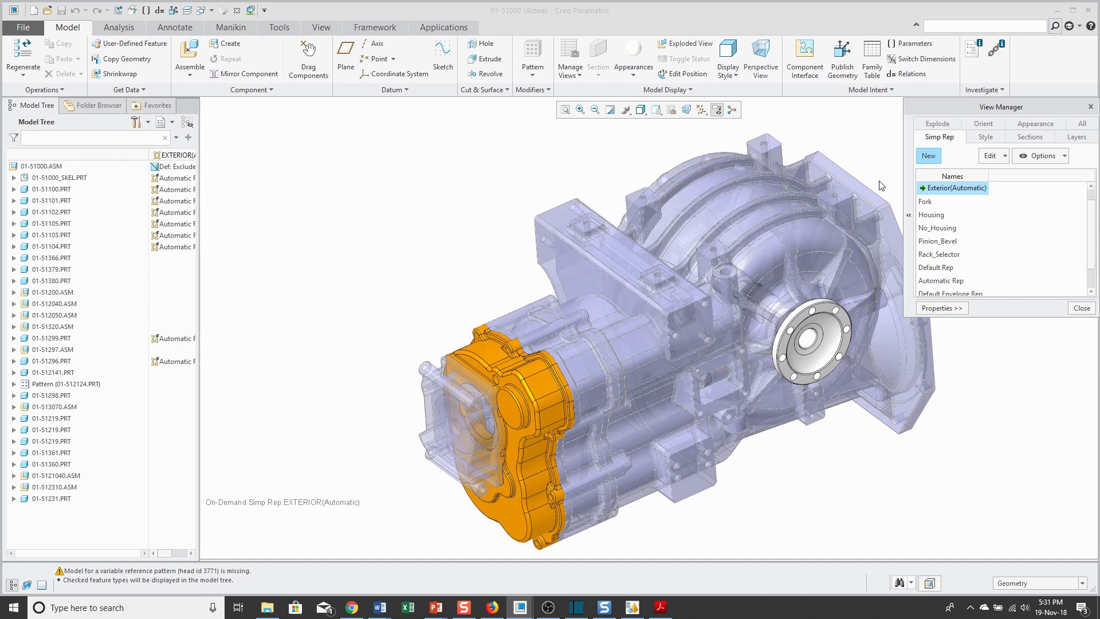
pyautogui.scroll(1, 976, 209)
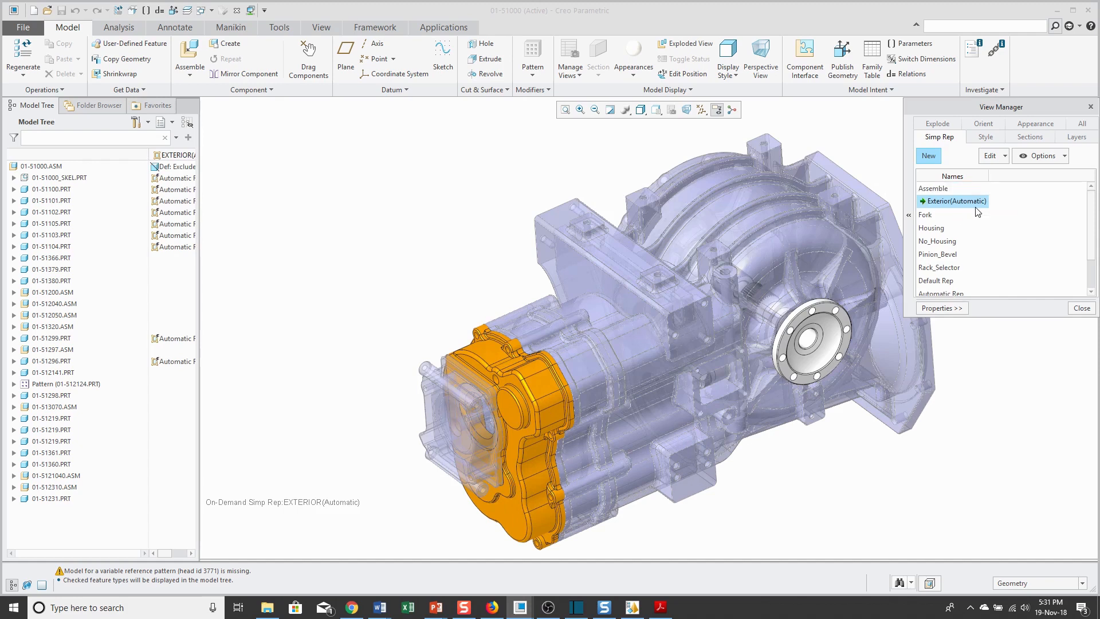
pyautogui.doubleClick(940, 189)
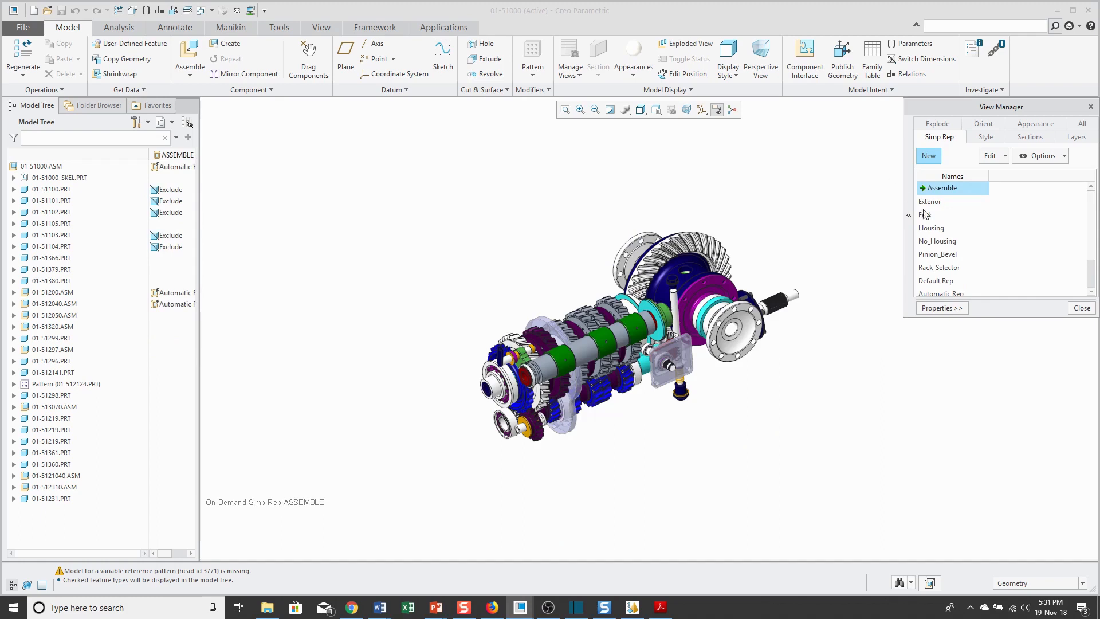
pyautogui.scroll(-3, 985, 229)
pyautogui.click(948, 259)
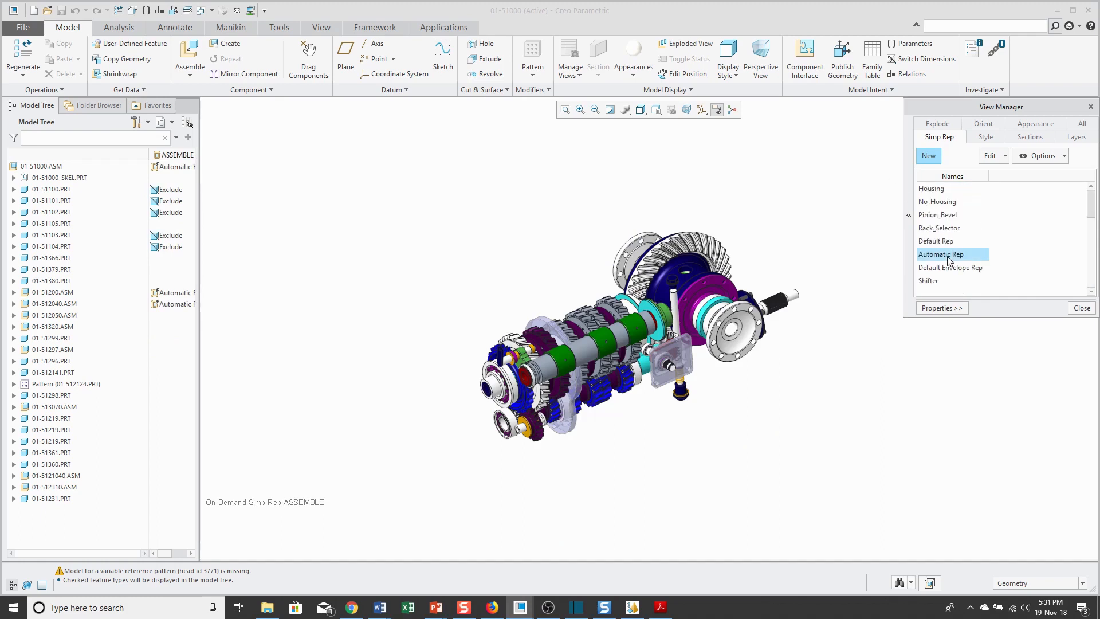
pyautogui.click(949, 259)
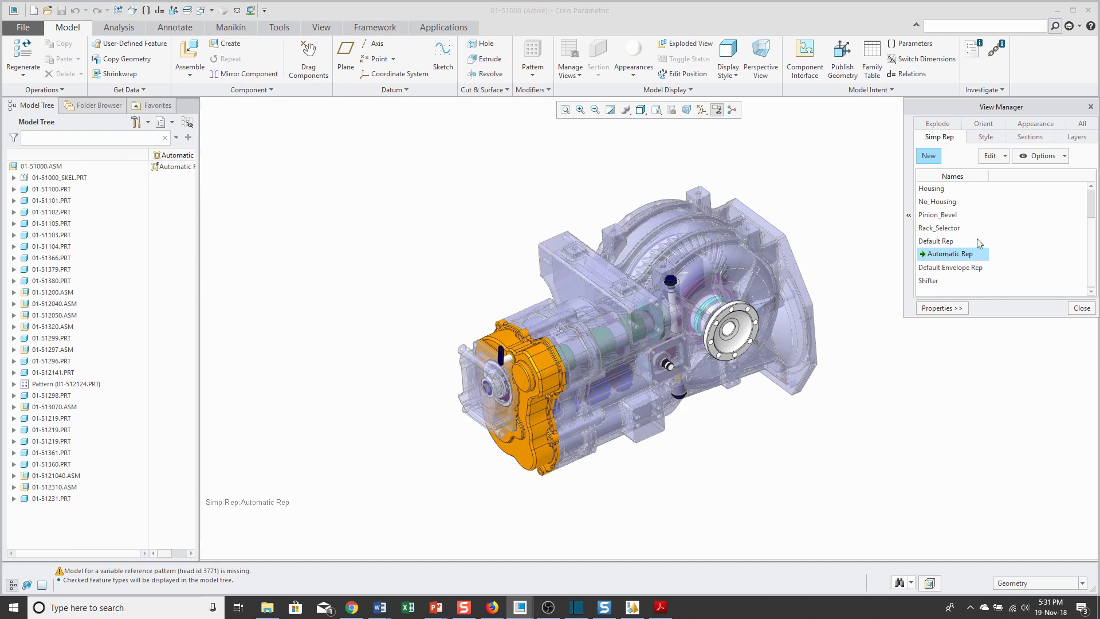
# Step: Preview cross sections A and B of the assembly, and return to No Cross Section
pyautogui.click(1038, 138)
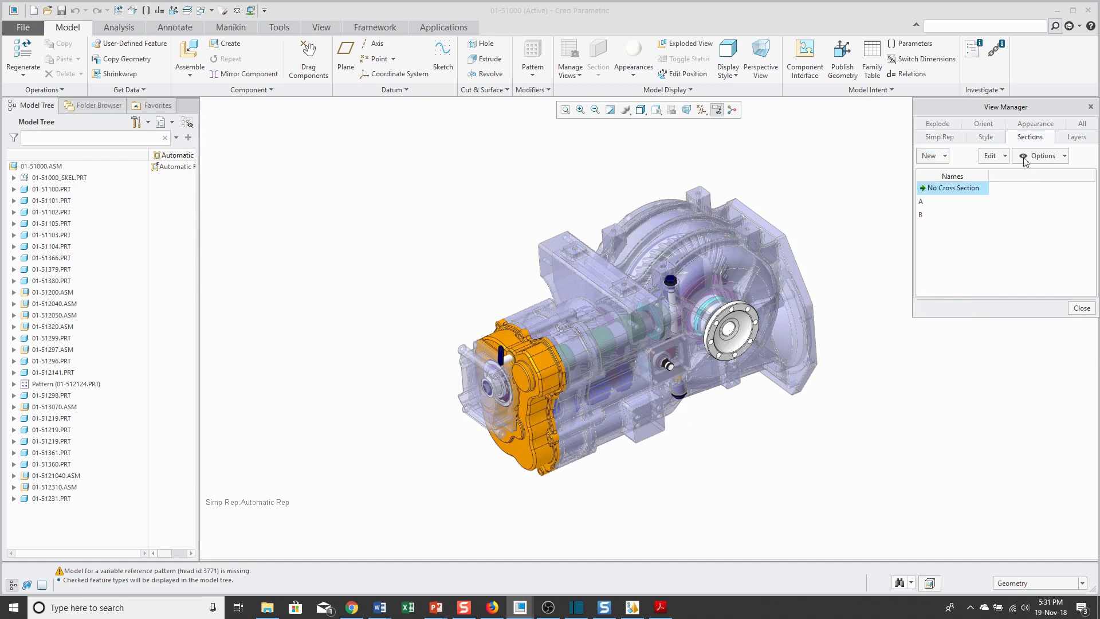
pyautogui.click(921, 202)
pyautogui.doubleClick(922, 204)
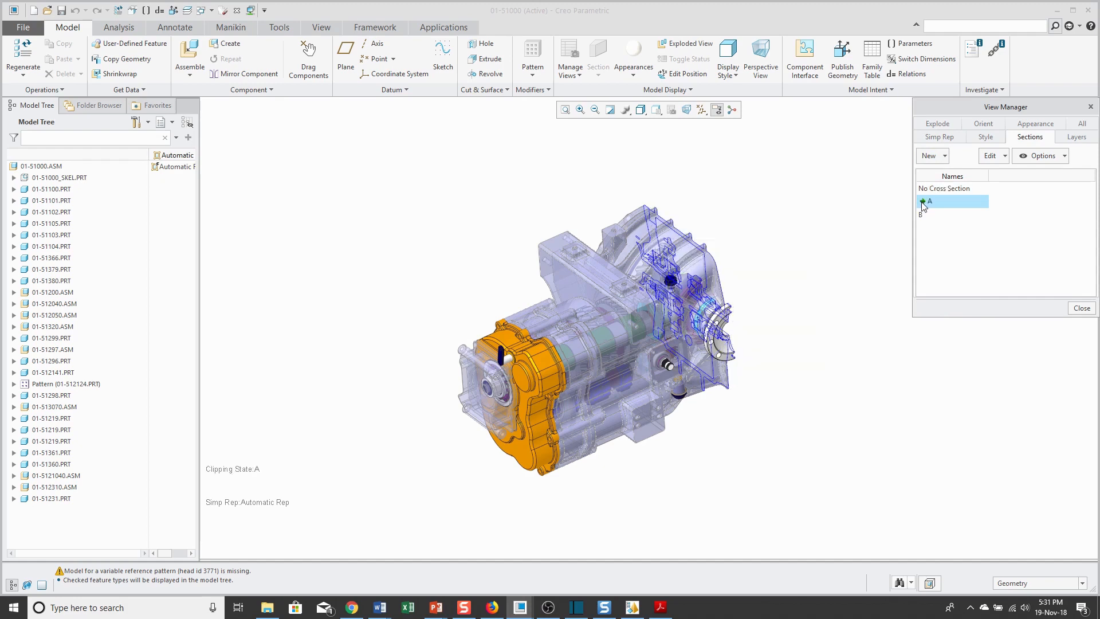
pyautogui.doubleClick(923, 215)
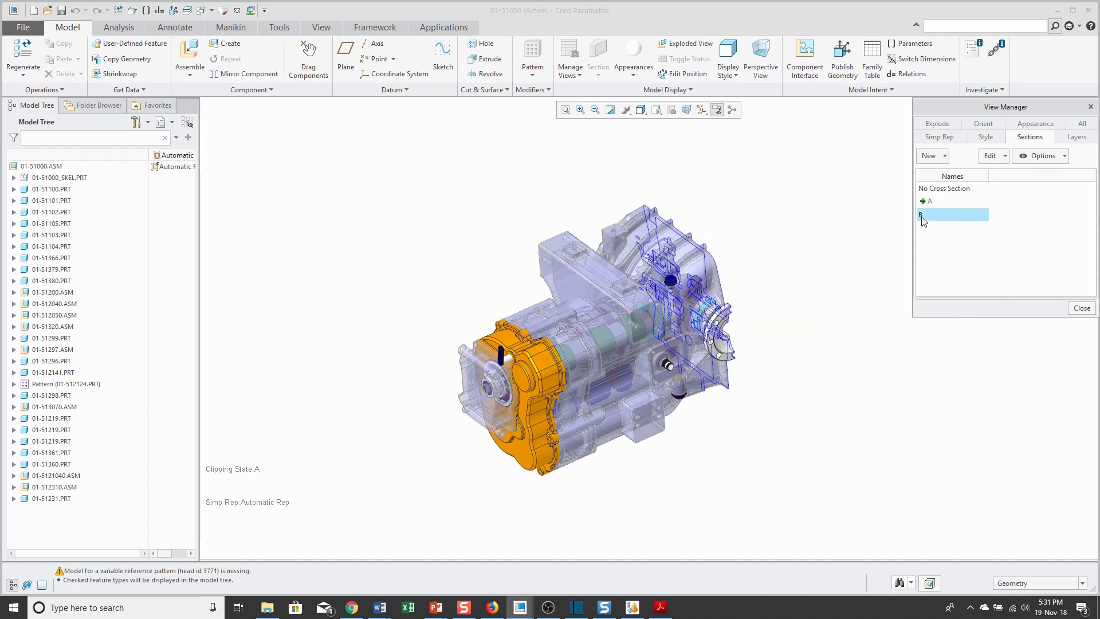
pyautogui.click(939, 193)
pyautogui.doubleClick(939, 193)
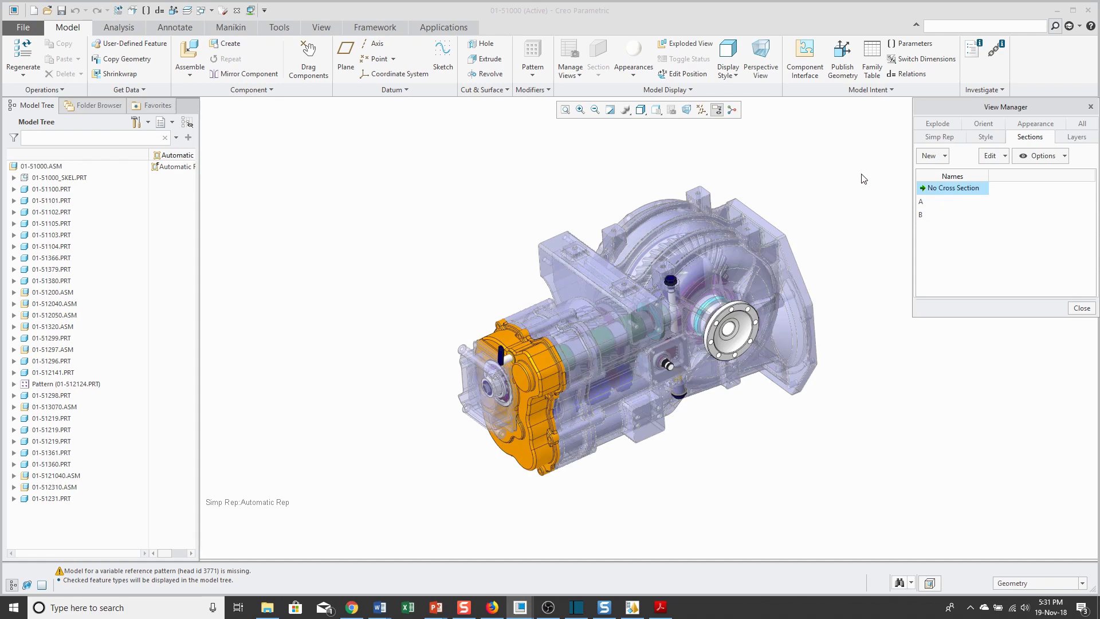
# Step: Preview the Wire_Housing and Assemble display styles, and reactivate Master Style
pyautogui.click(984, 137)
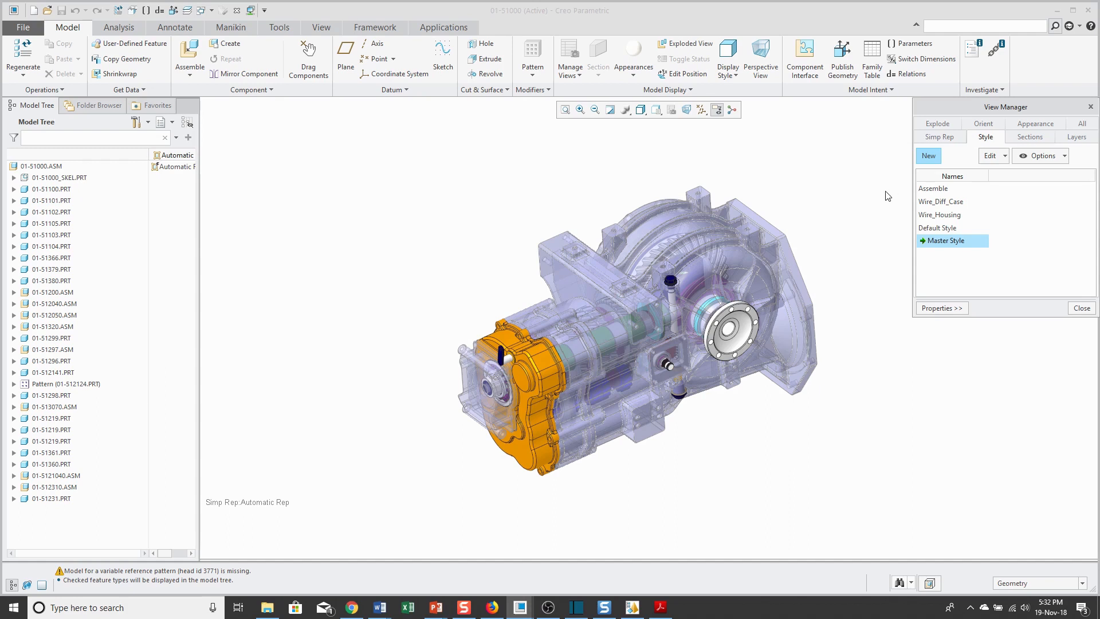
pyautogui.doubleClick(944, 217)
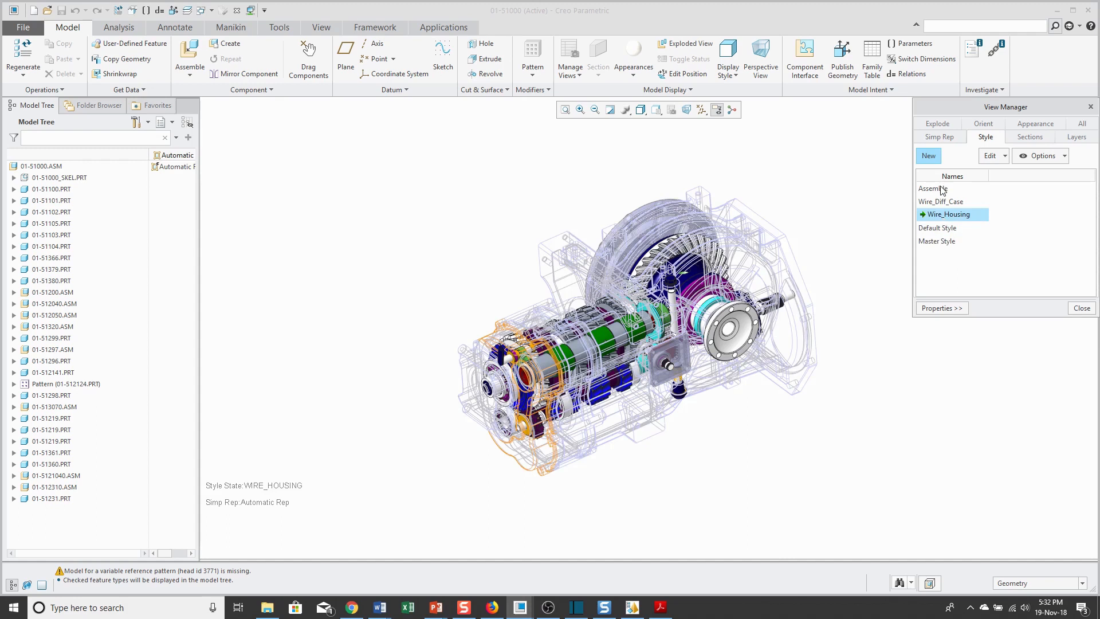
pyautogui.doubleClick(942, 189)
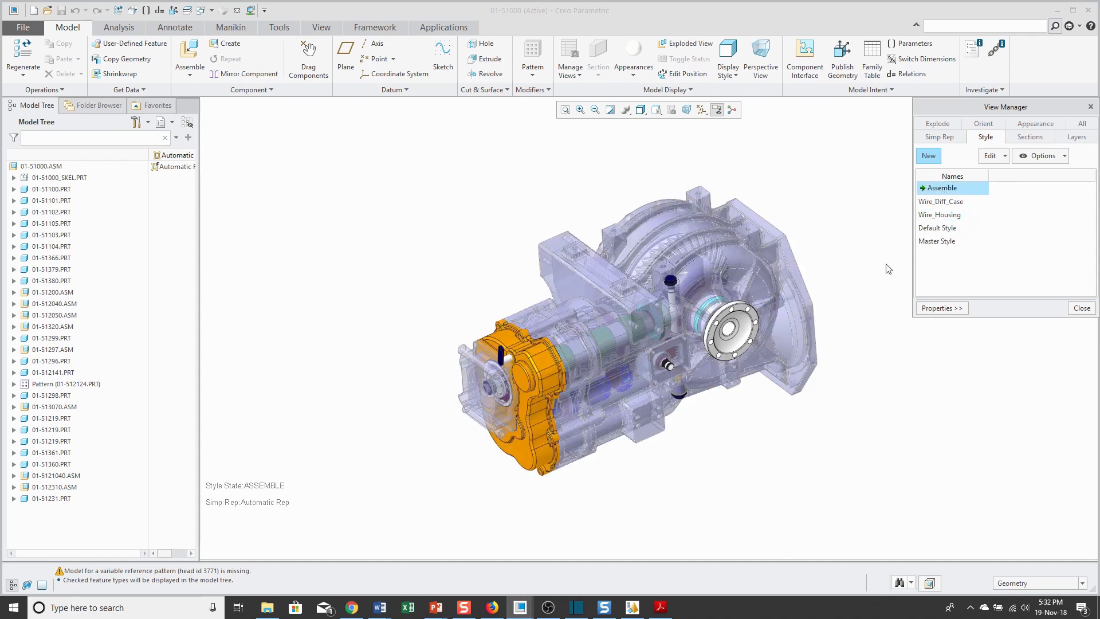
pyautogui.click(934, 241)
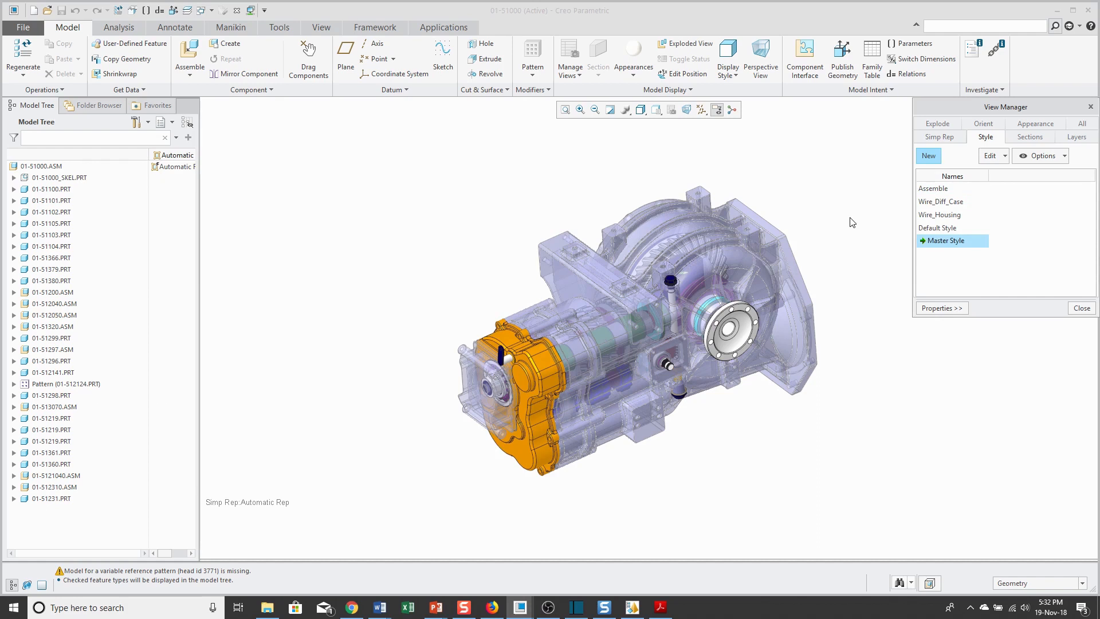
# Step: Preview the Assemble appearance state, and reactivate Default Appearance
pyautogui.click(1035, 123)
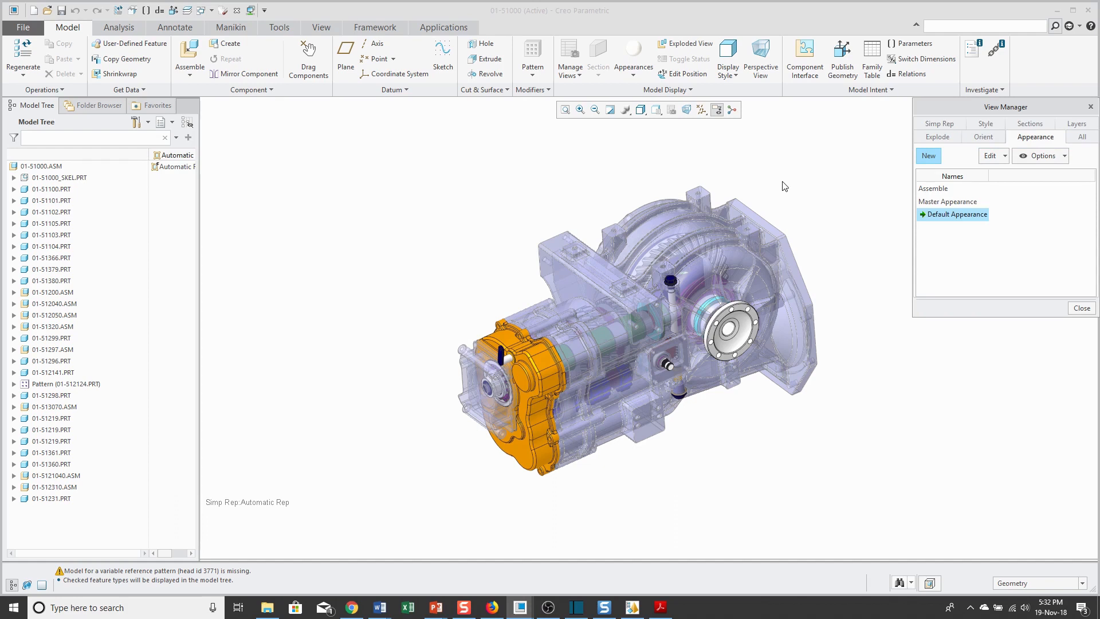
pyautogui.doubleClick(943, 189)
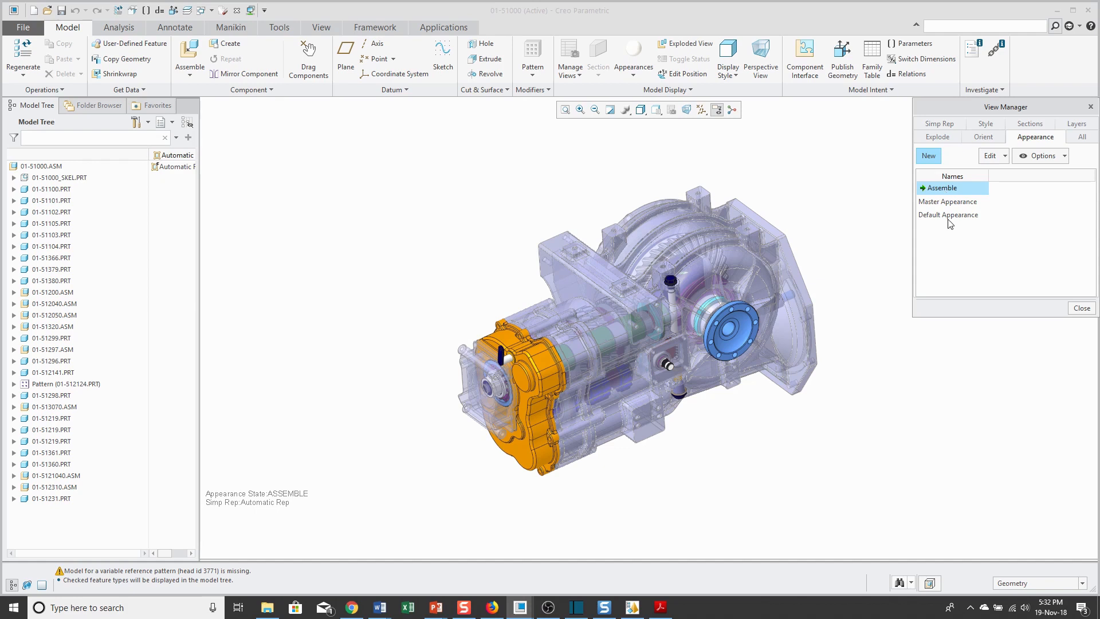
pyautogui.doubleClick(951, 215)
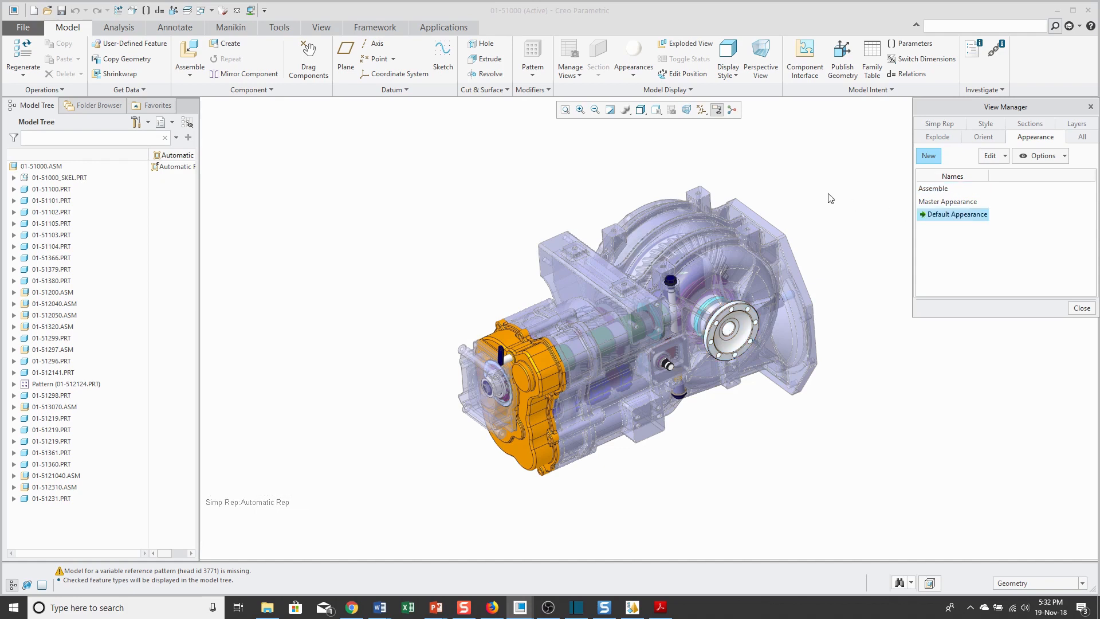
# Step: Preview the Default Explode and Assemble explode states, and return the assembly to its unexploded view
pyautogui.click(940, 137)
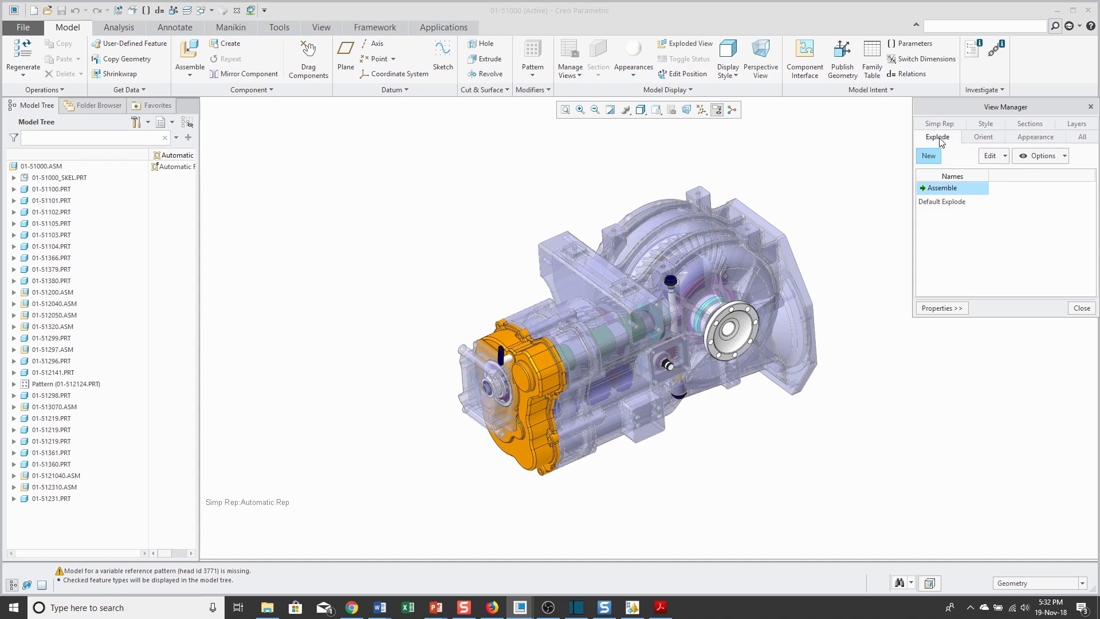
pyautogui.doubleClick(948, 201)
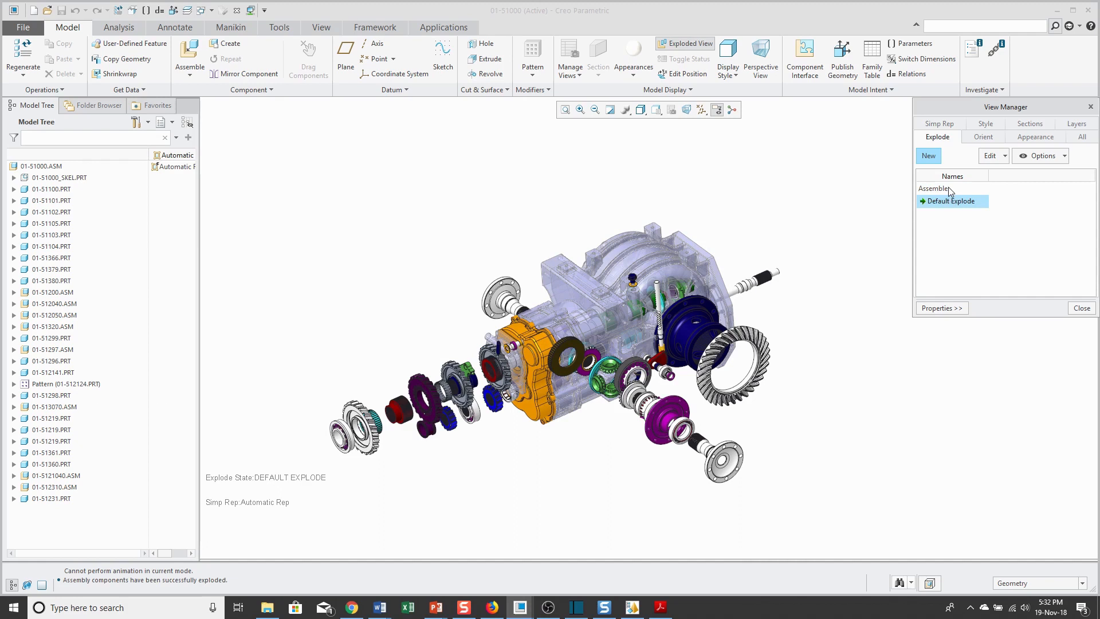
pyautogui.doubleClick(948, 189)
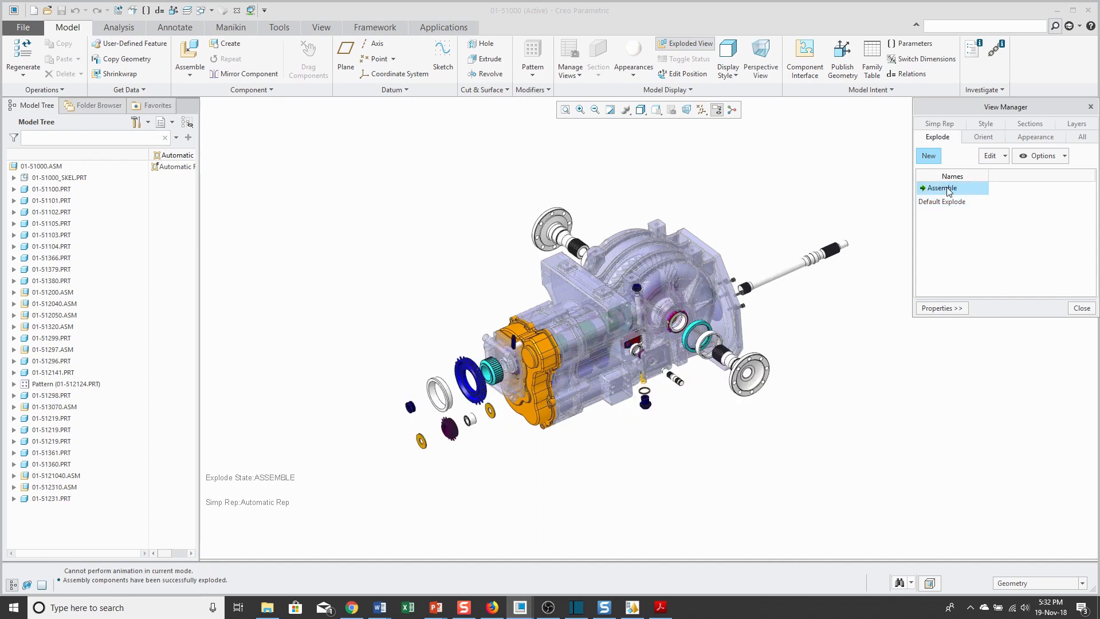
pyautogui.click(682, 43)
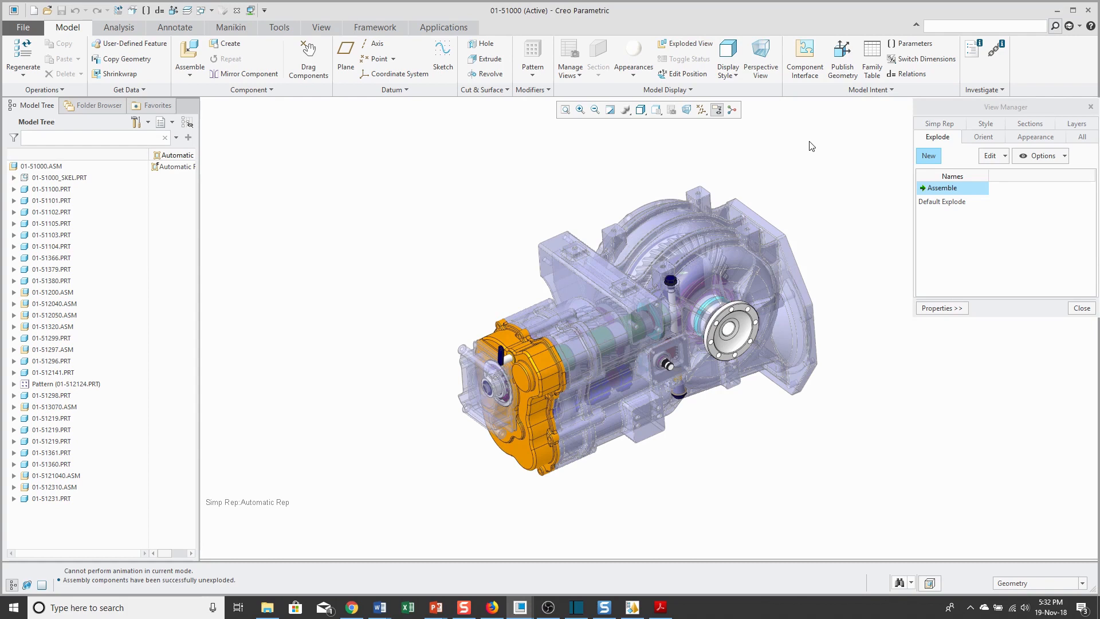
# Step: Create a combined view named Assemble that references the original display states
pyautogui.click(1082, 137)
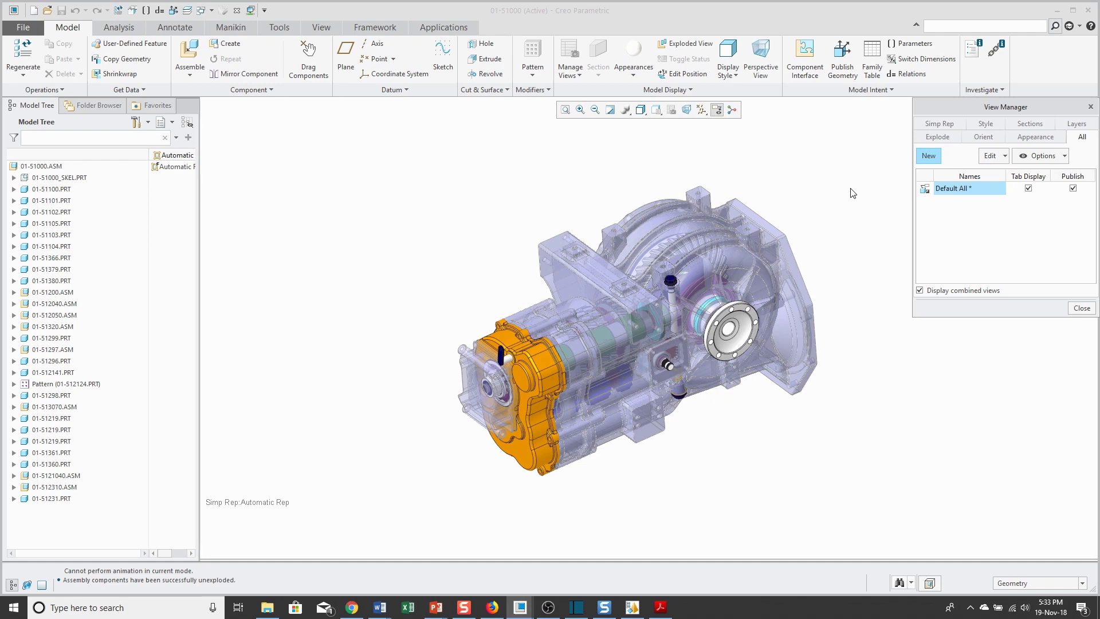
pyautogui.click(927, 158)
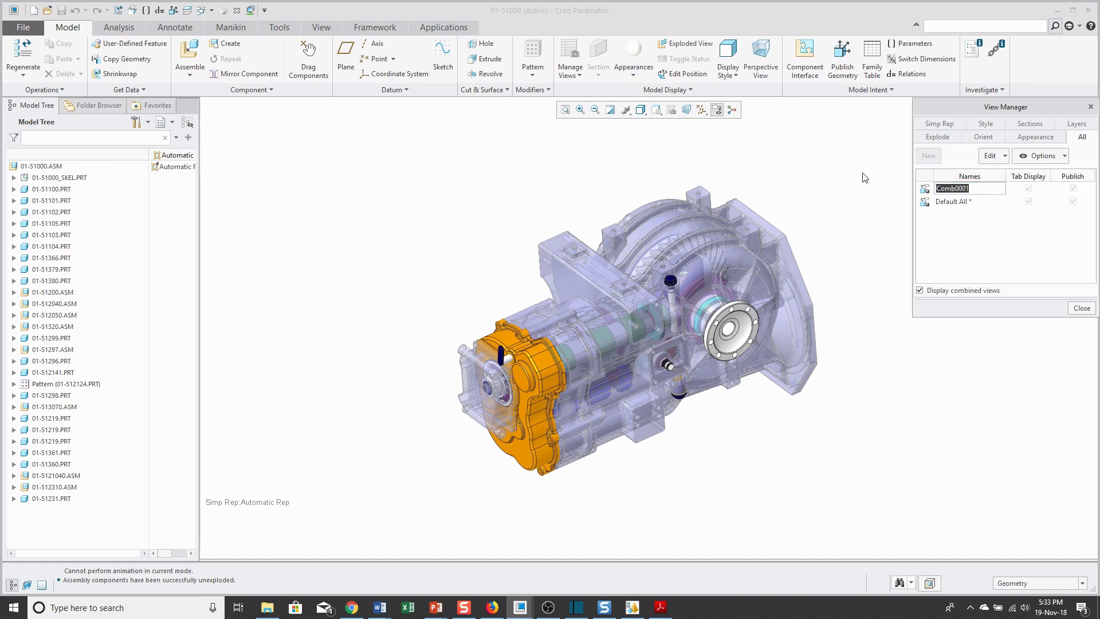
pyautogui.write('Assemble')
pyautogui.press('Return')
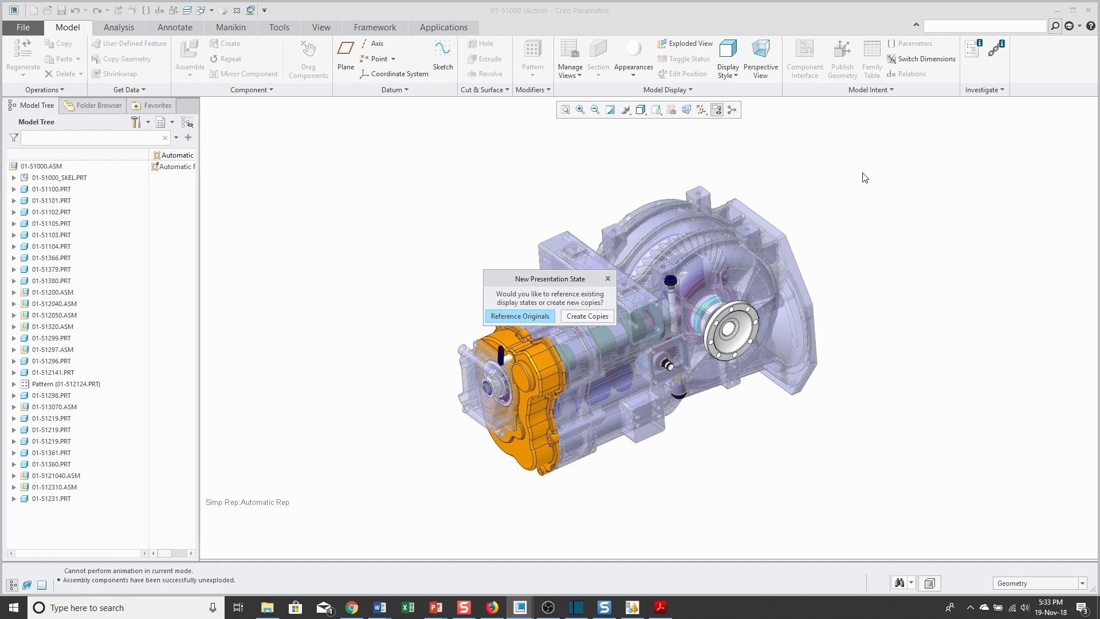
pyautogui.click(532, 317)
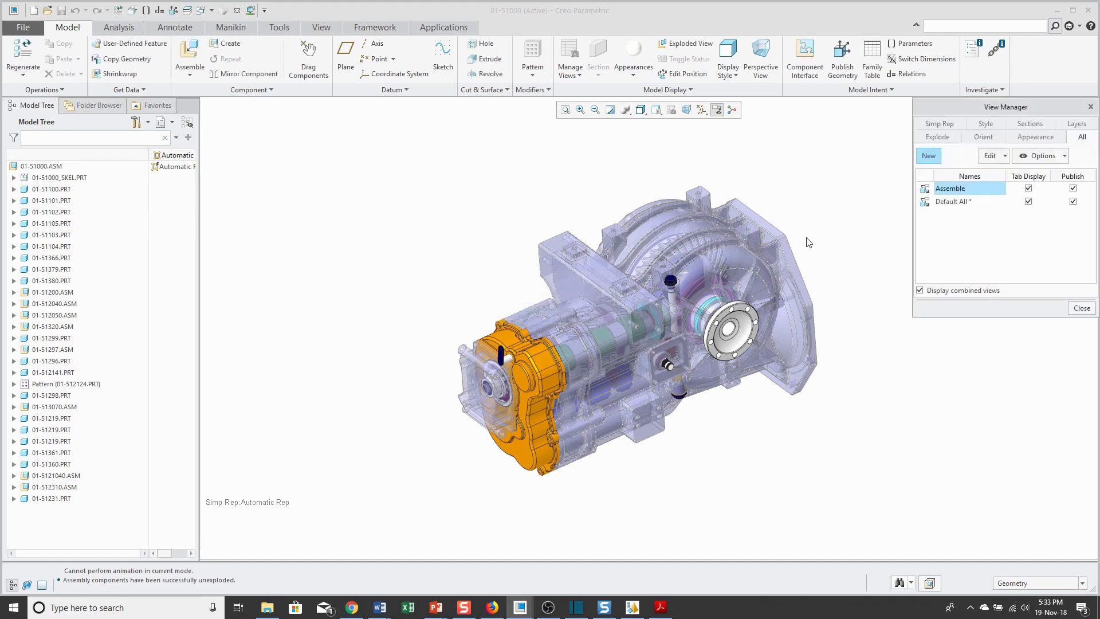
# Step: Redefine the Assemble combined view to use the Assemble simplified representation, the Assemble style and cross section B
pyautogui.rightClick(949, 189)
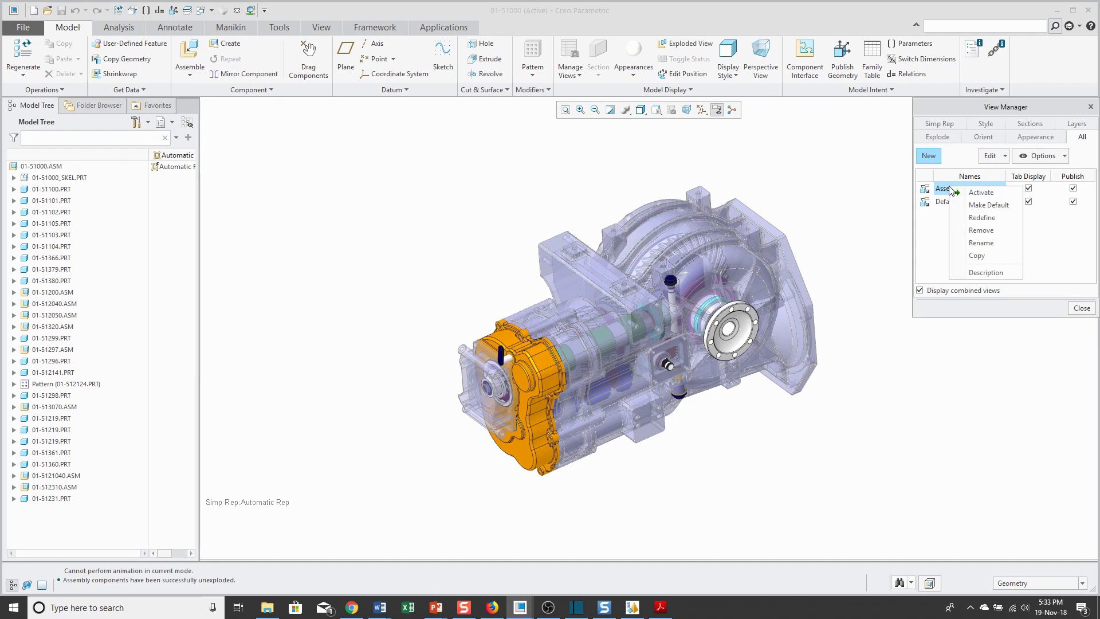
pyautogui.click(986, 220)
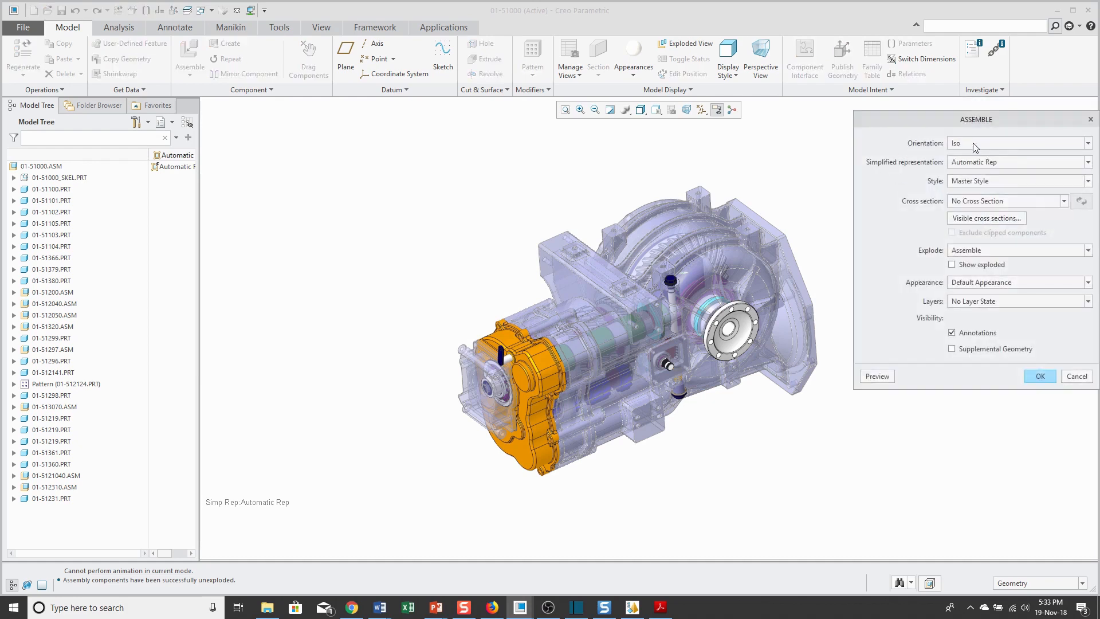
pyautogui.click(1032, 166)
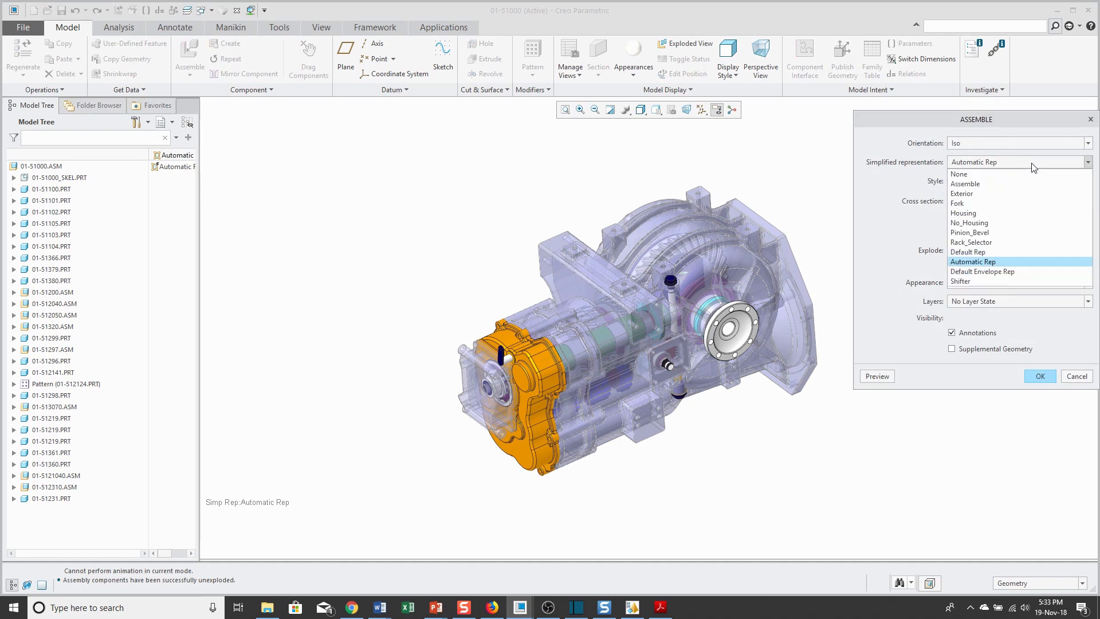
pyautogui.click(1003, 184)
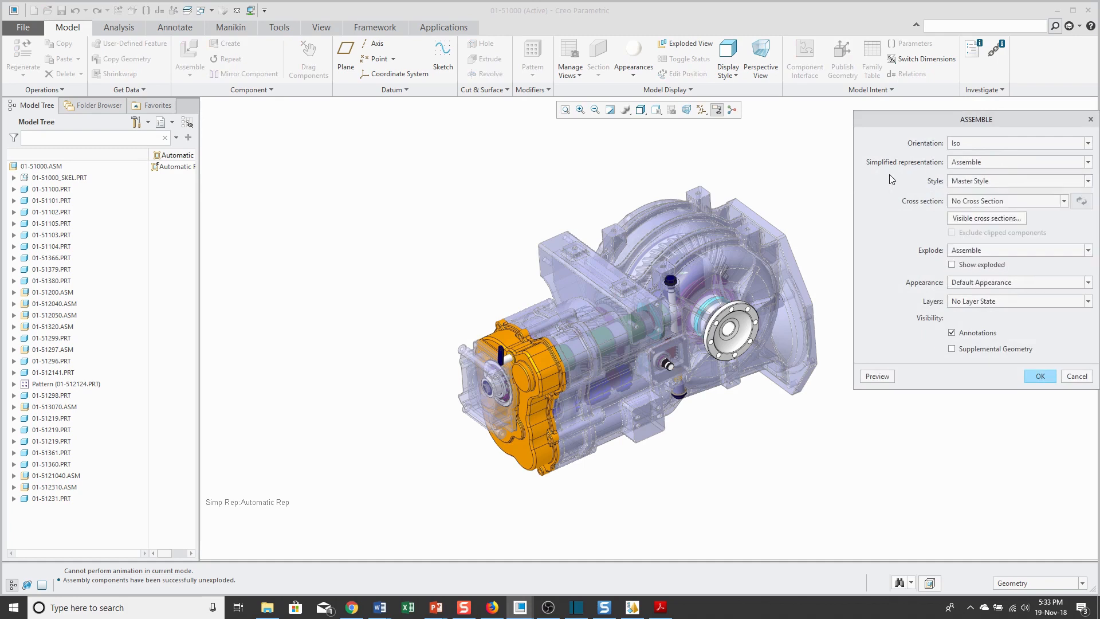
pyautogui.click(1002, 182)
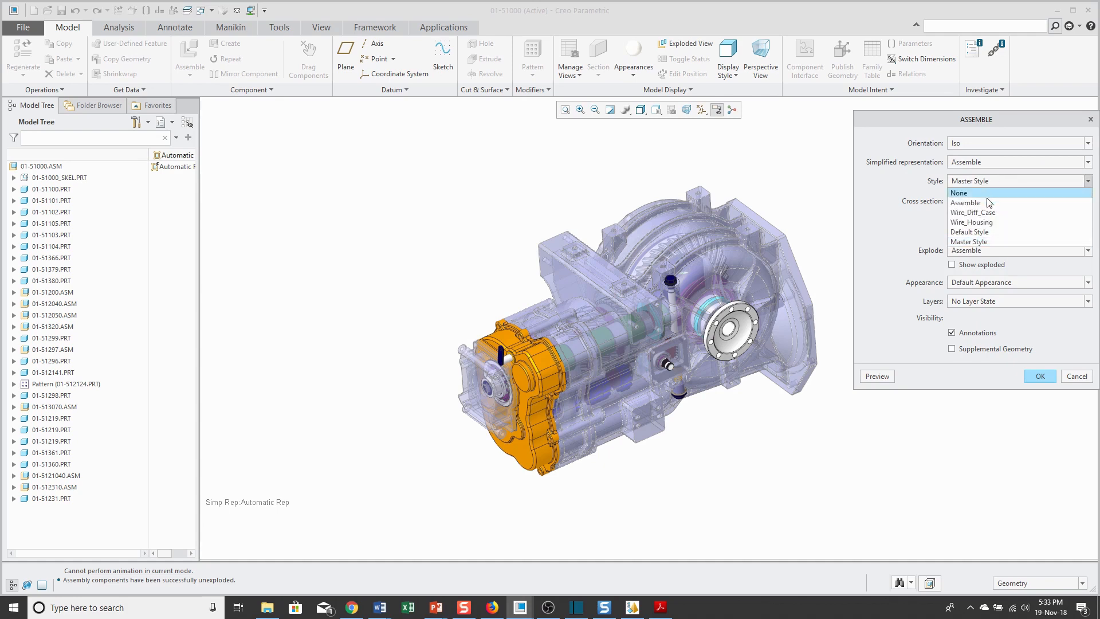
pyautogui.click(987, 202)
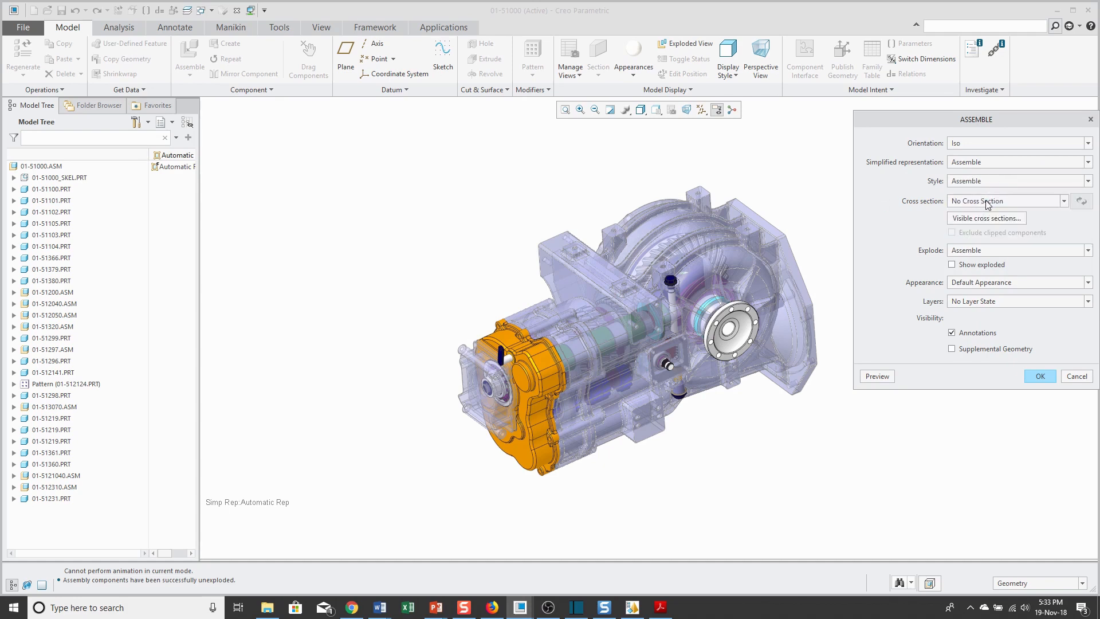
pyautogui.click(987, 203)
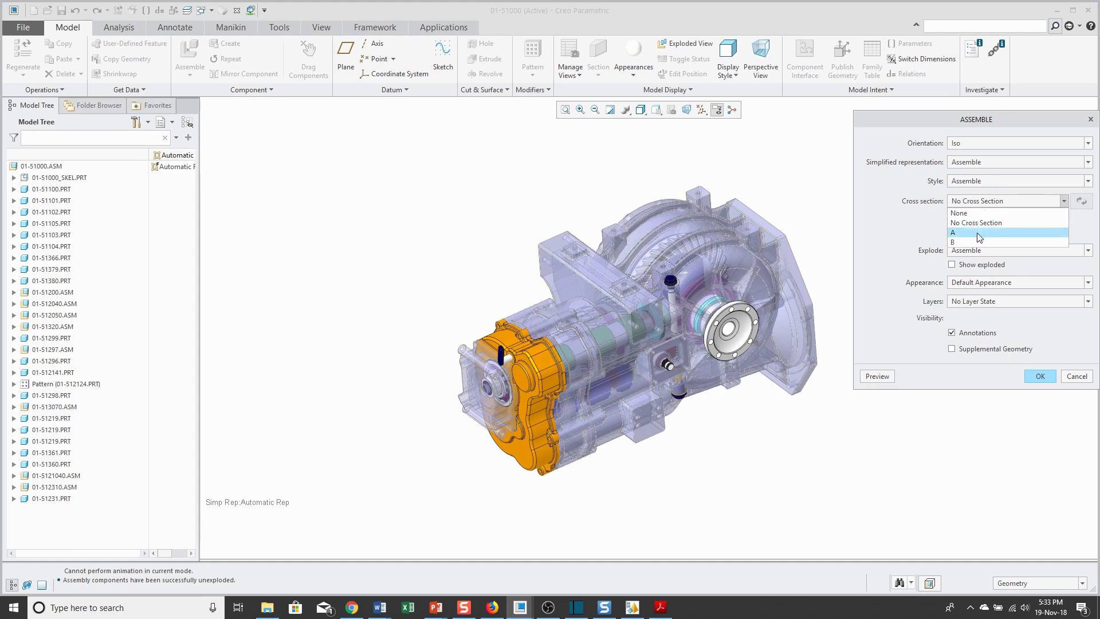
pyautogui.click(1005, 242)
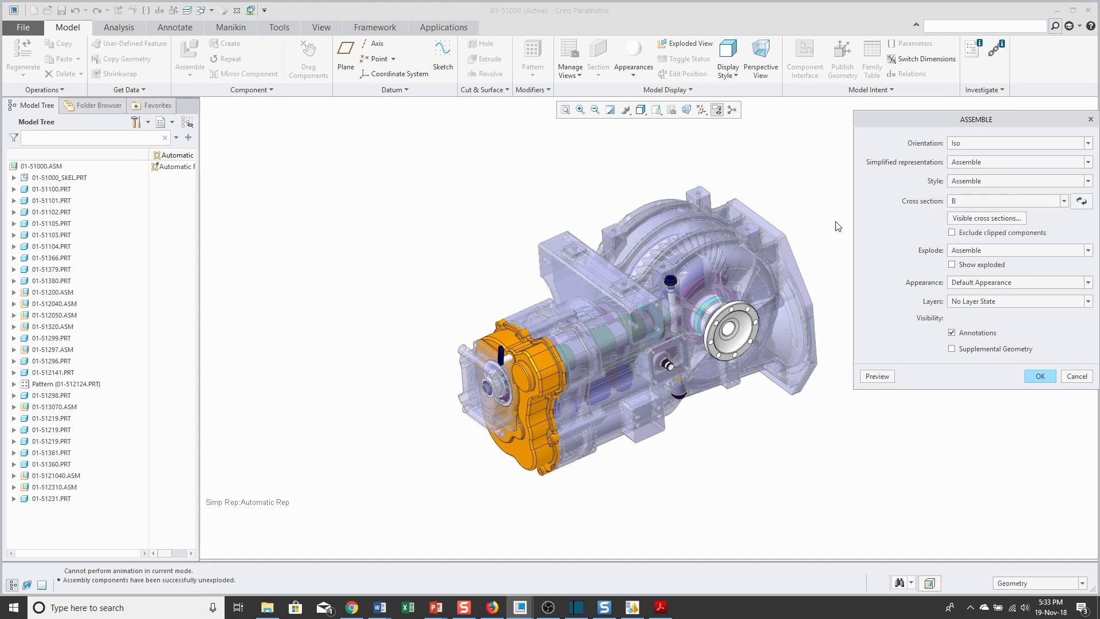
# Step: Set the combined view to show the Assemble explode state exploded with the Assemble appearance, and apply the definition
pyautogui.click(1016, 251)
pyautogui.click(988, 267)
pyautogui.click(952, 265)
pyautogui.click(1009, 283)
pyautogui.click(999, 307)
pyautogui.click(1040, 376)
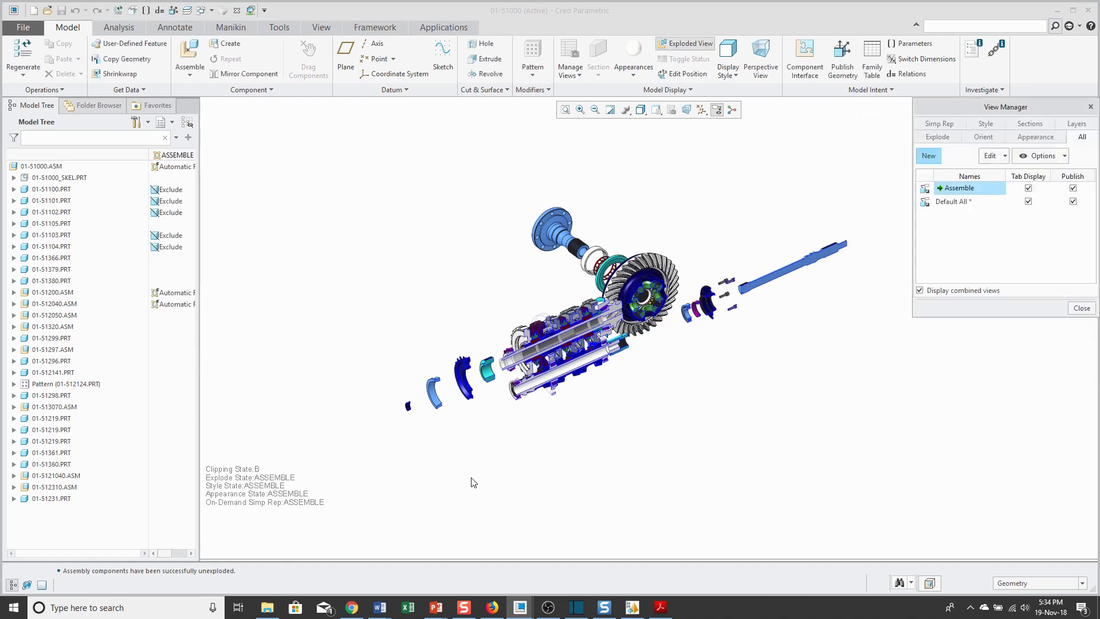
pyautogui.click(1086, 311)
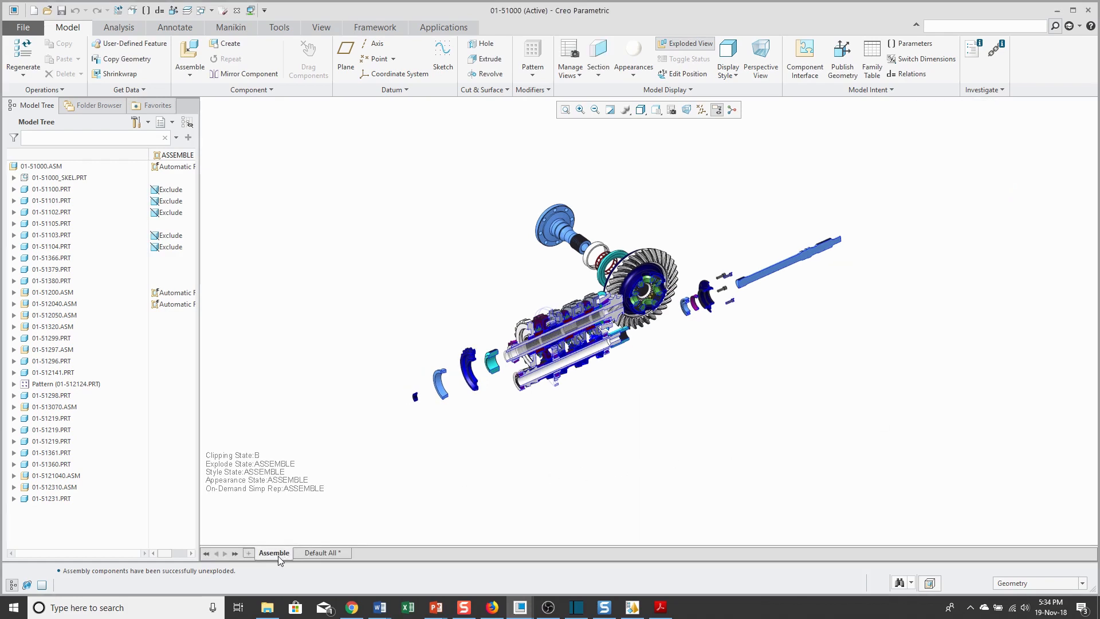
pyautogui.moveTo(277, 556)
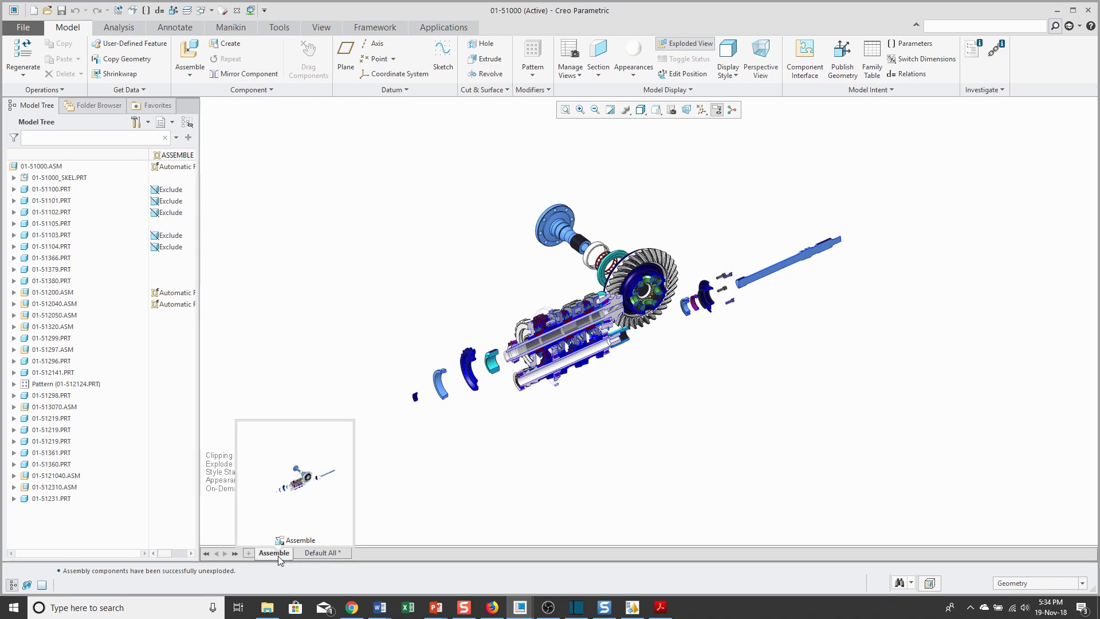
# Step: Examine the display_combined_views option and its available values in the configuration editor, leaving the settings as they are
pyautogui.click(24, 27)
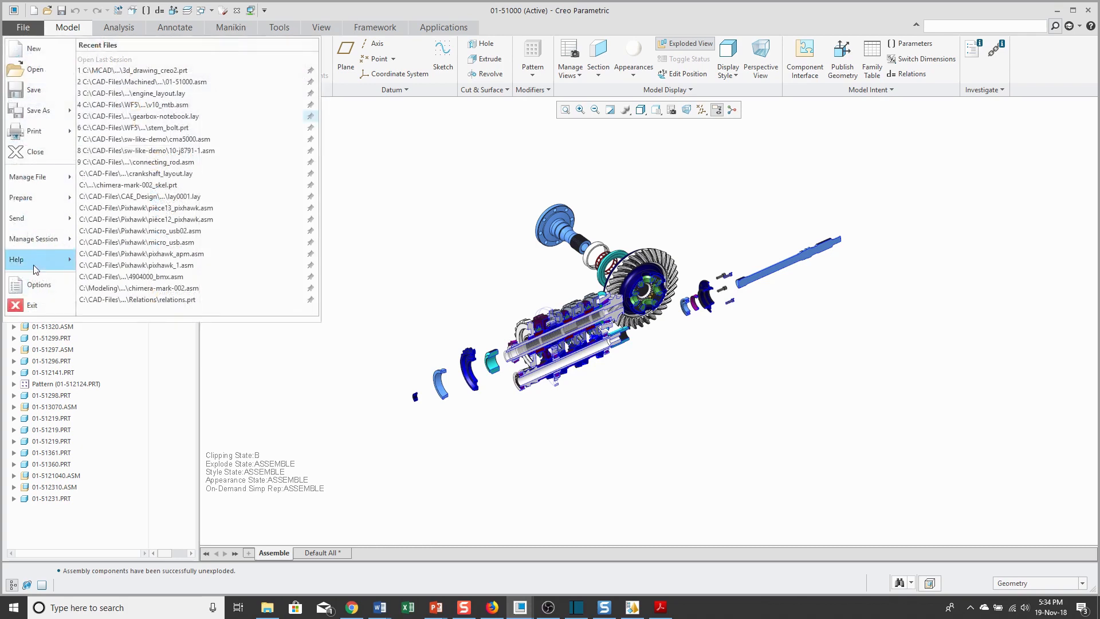
pyautogui.click(36, 284)
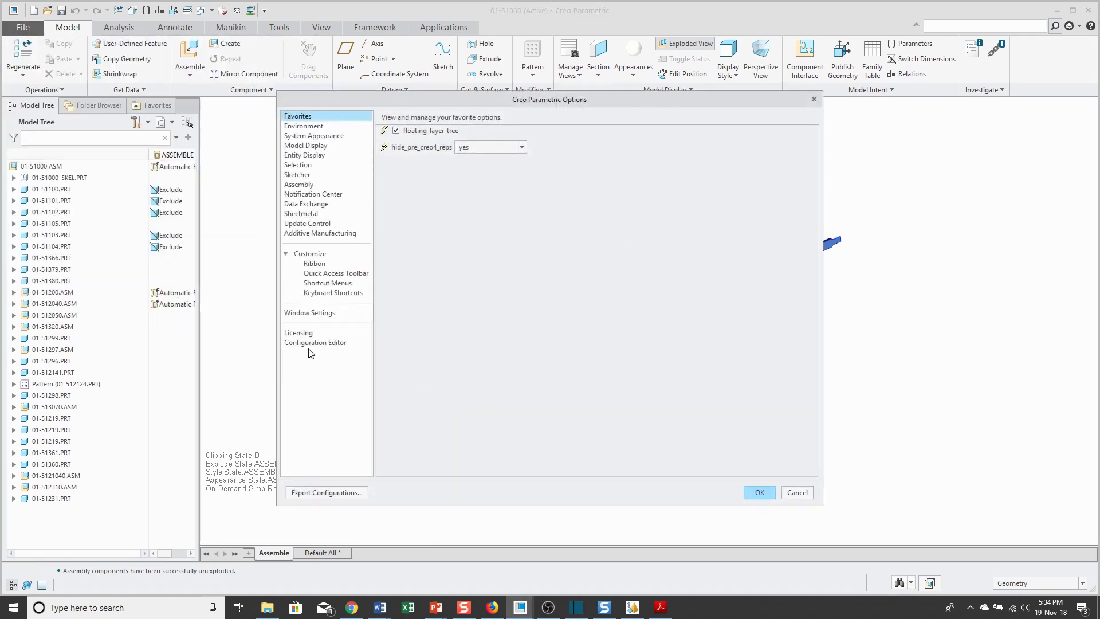
pyautogui.click(309, 342)
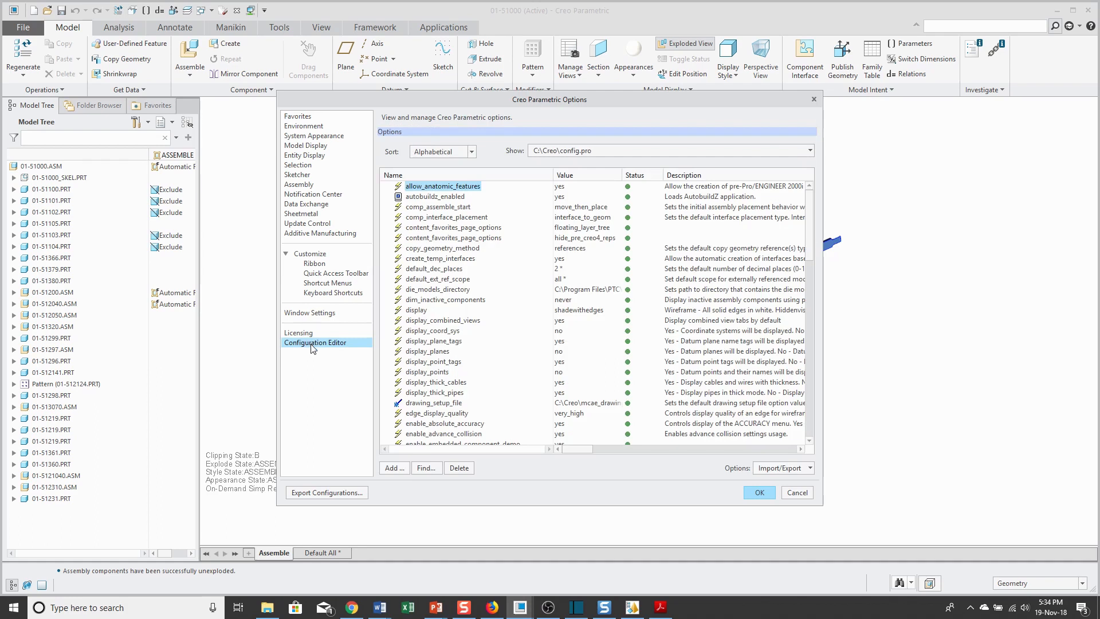
pyautogui.click(450, 321)
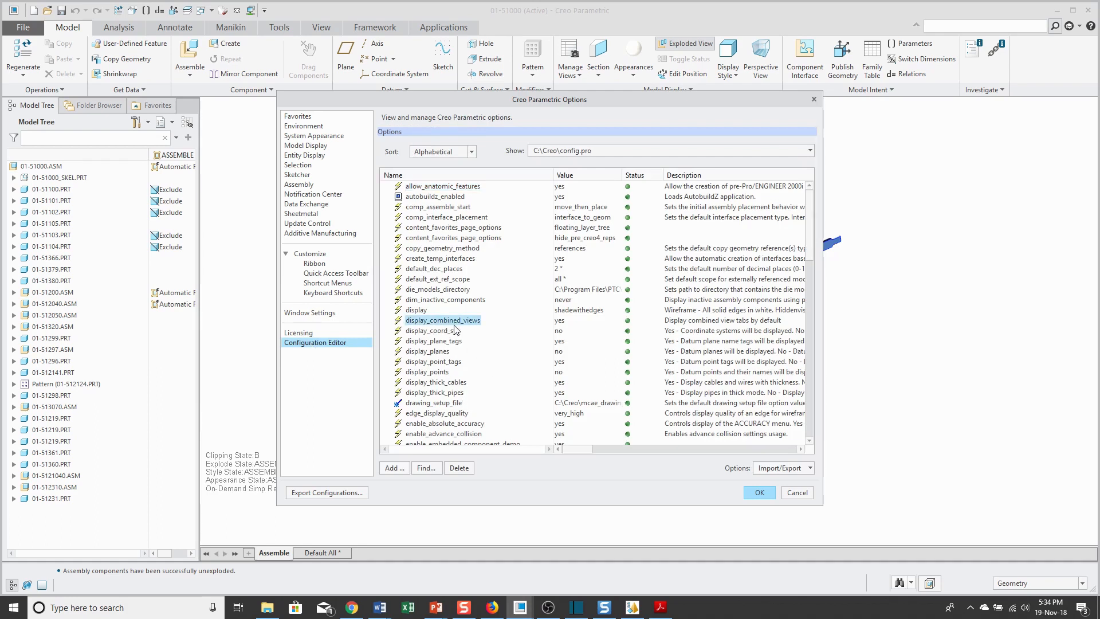
pyautogui.click(571, 322)
pyautogui.click(618, 323)
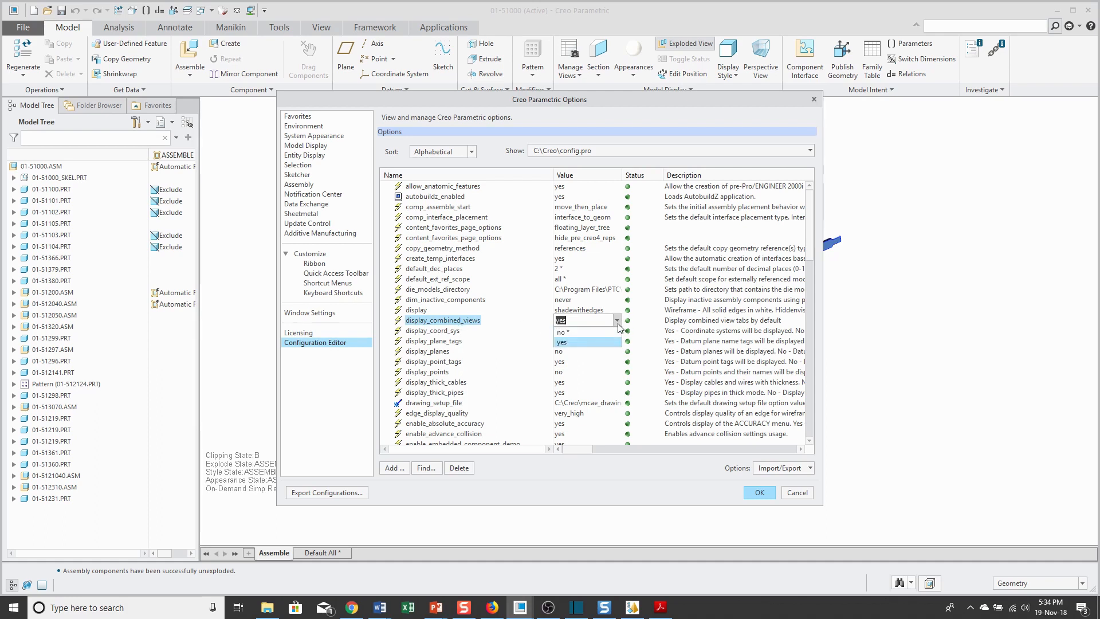
pyautogui.click(618, 324)
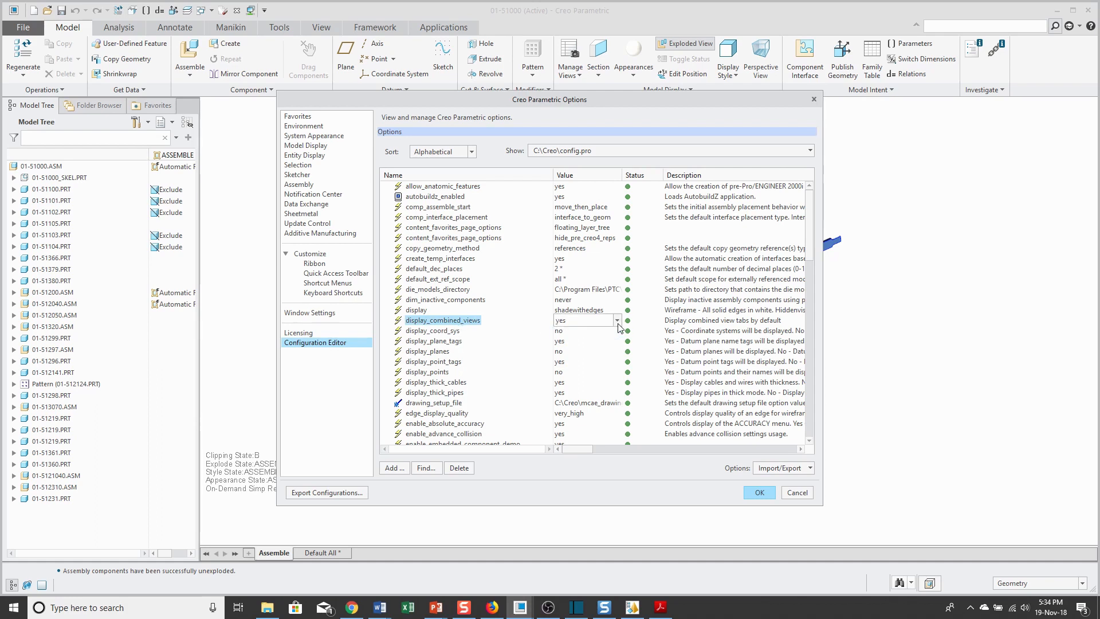
pyautogui.click(796, 492)
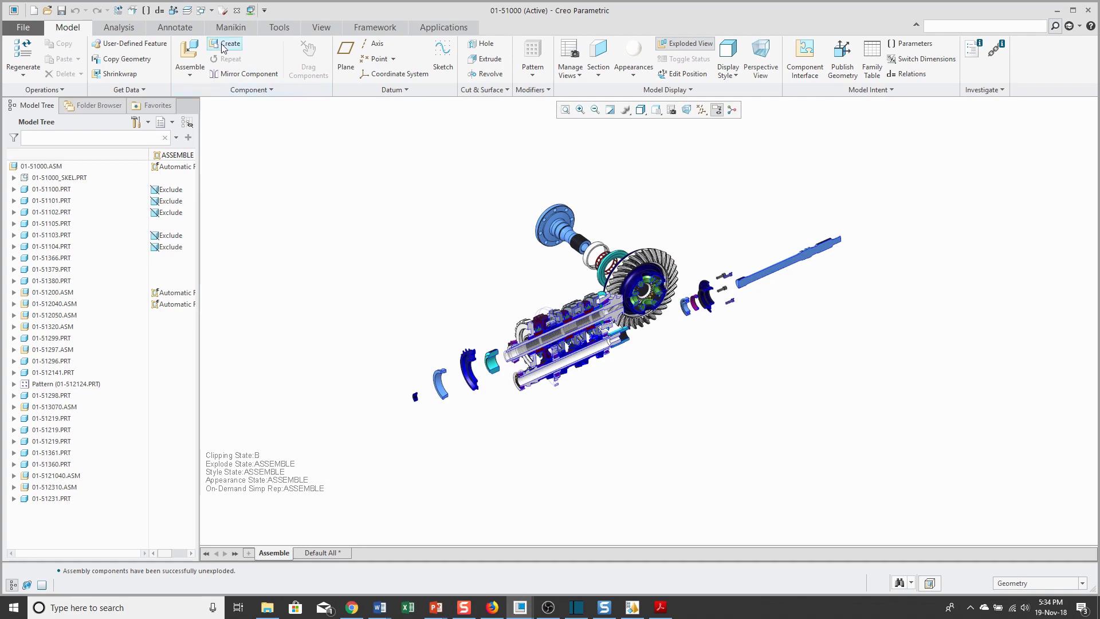
# Step: Create a new combined state for the gearbox assembly from its current display
pyautogui.click(184, 28)
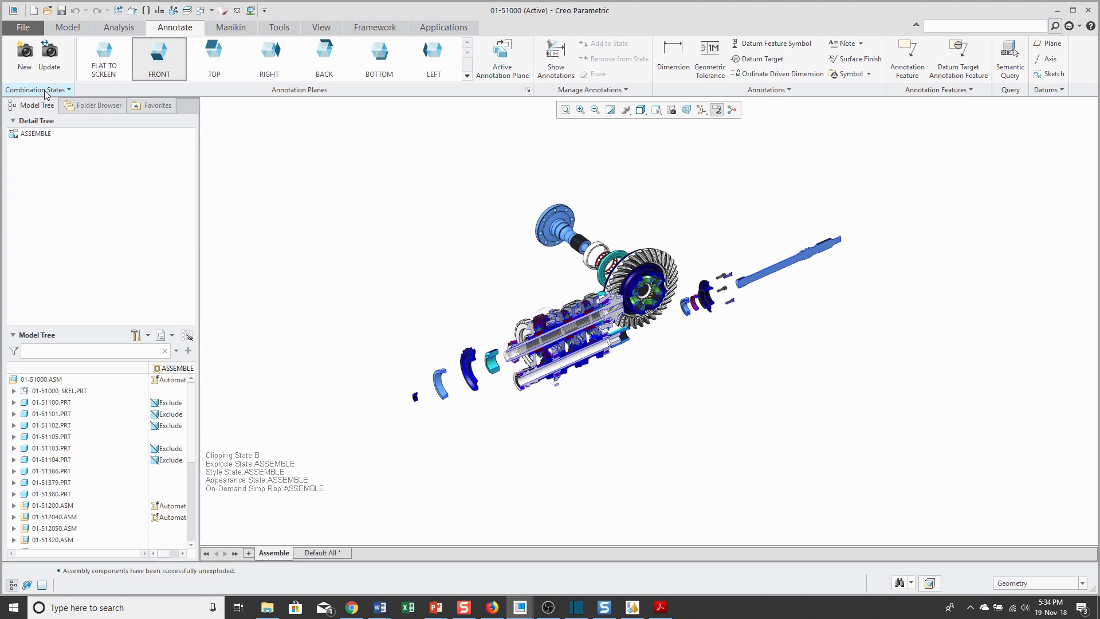
pyautogui.click(24, 66)
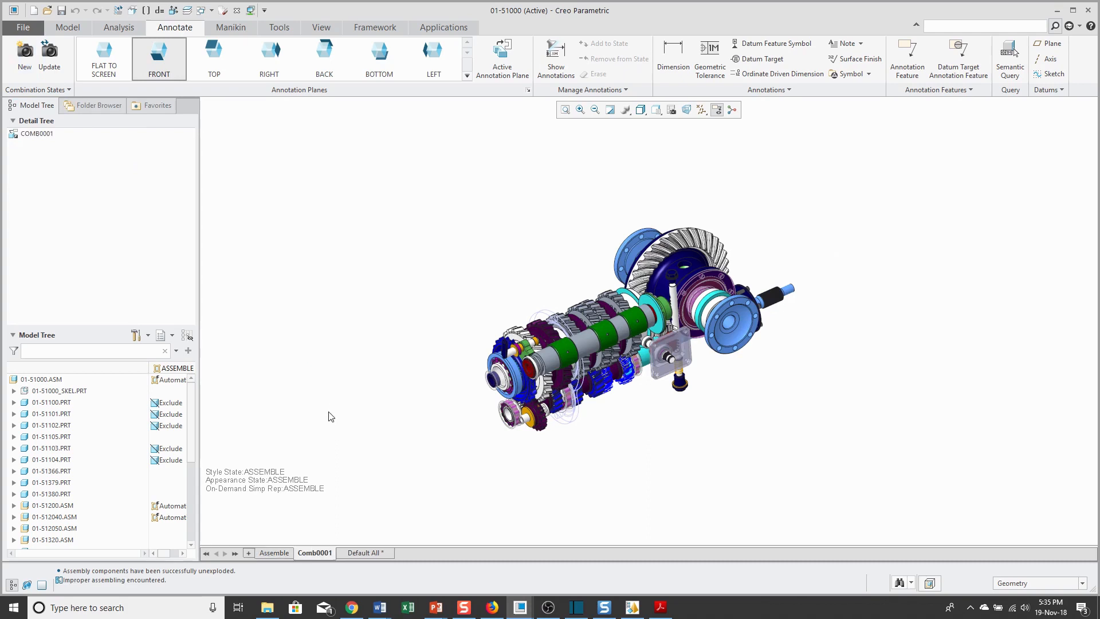
pyautogui.moveTo(313, 560)
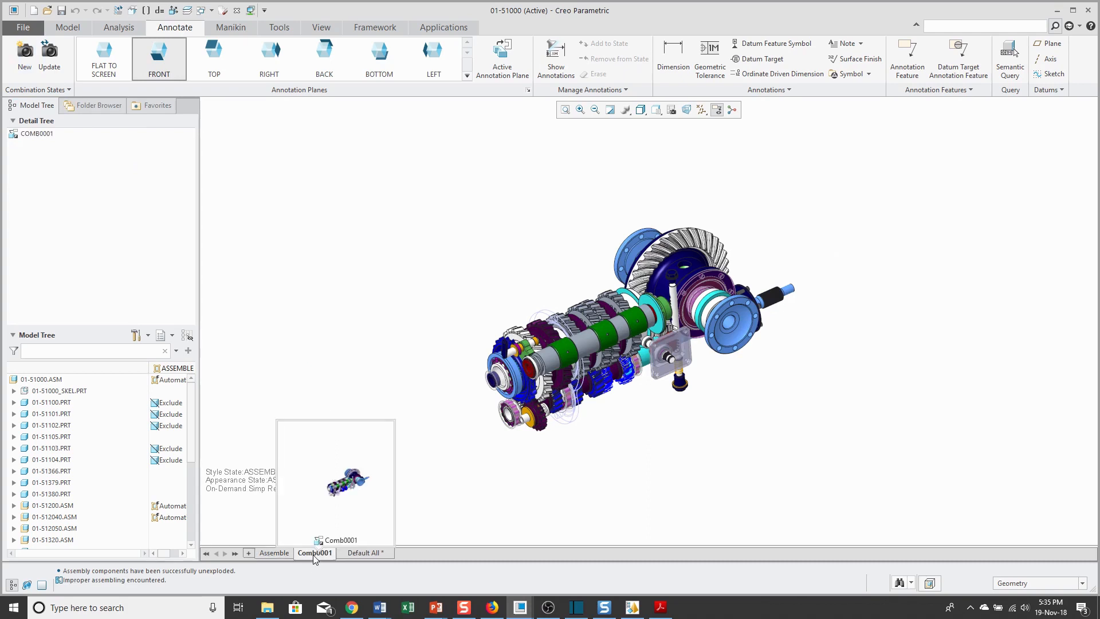
# Step: Redefine the new combined state with the Left orientation, the Automatic Rep simplified representation and the Wire_Housing style
pyautogui.rightClick(315, 555)
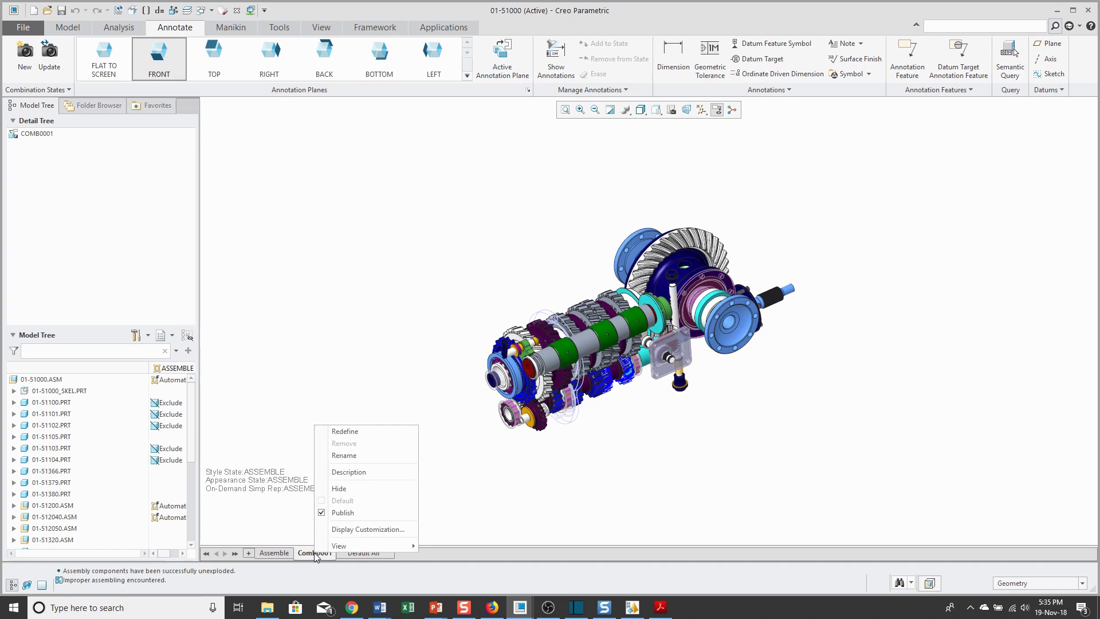
pyautogui.click(338, 431)
pyautogui.click(1033, 129)
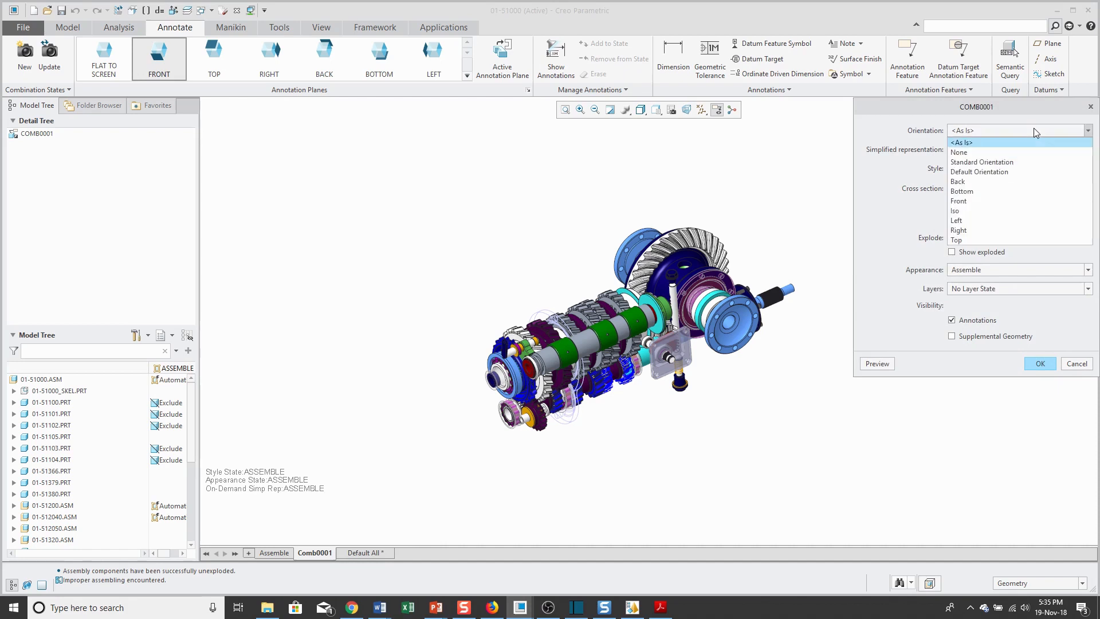
pyautogui.click(1009, 220)
pyautogui.click(1006, 150)
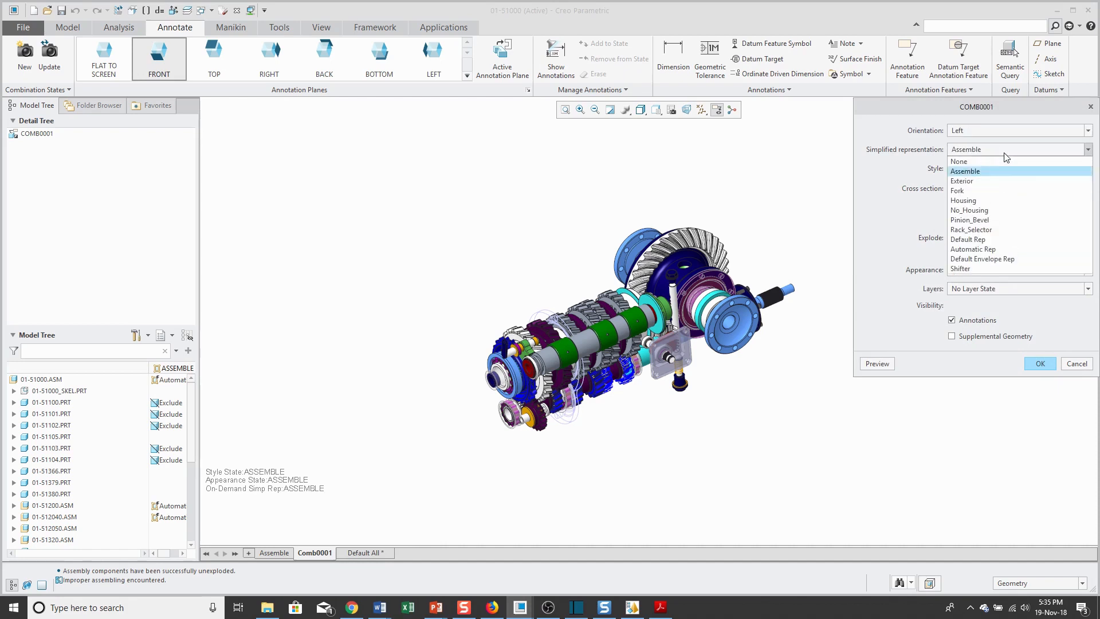
pyautogui.click(1008, 249)
pyautogui.click(998, 168)
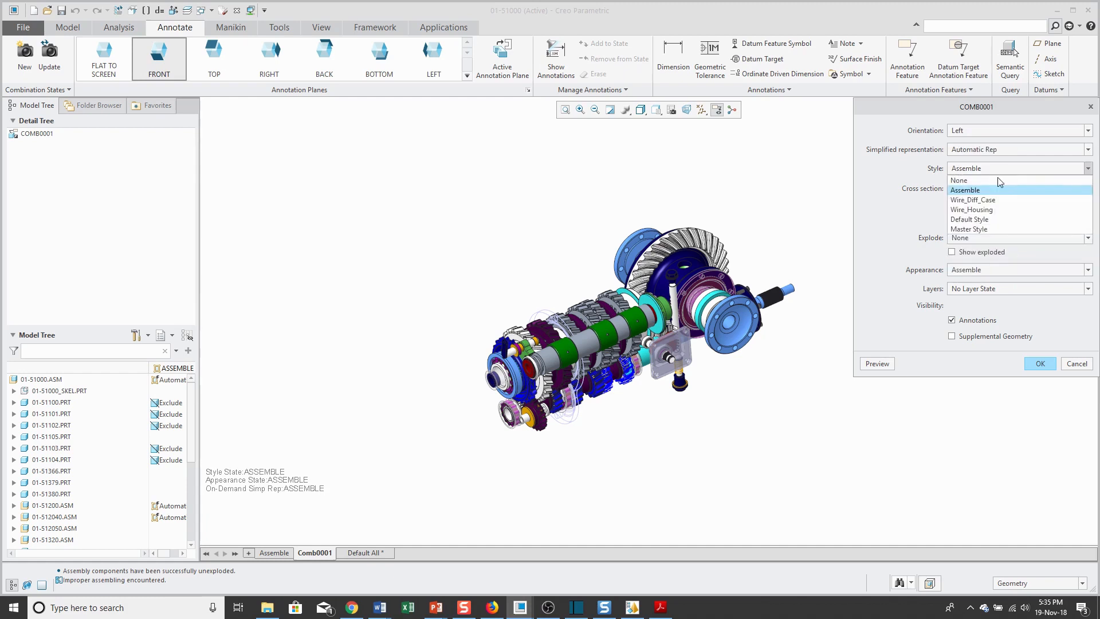
pyautogui.click(997, 210)
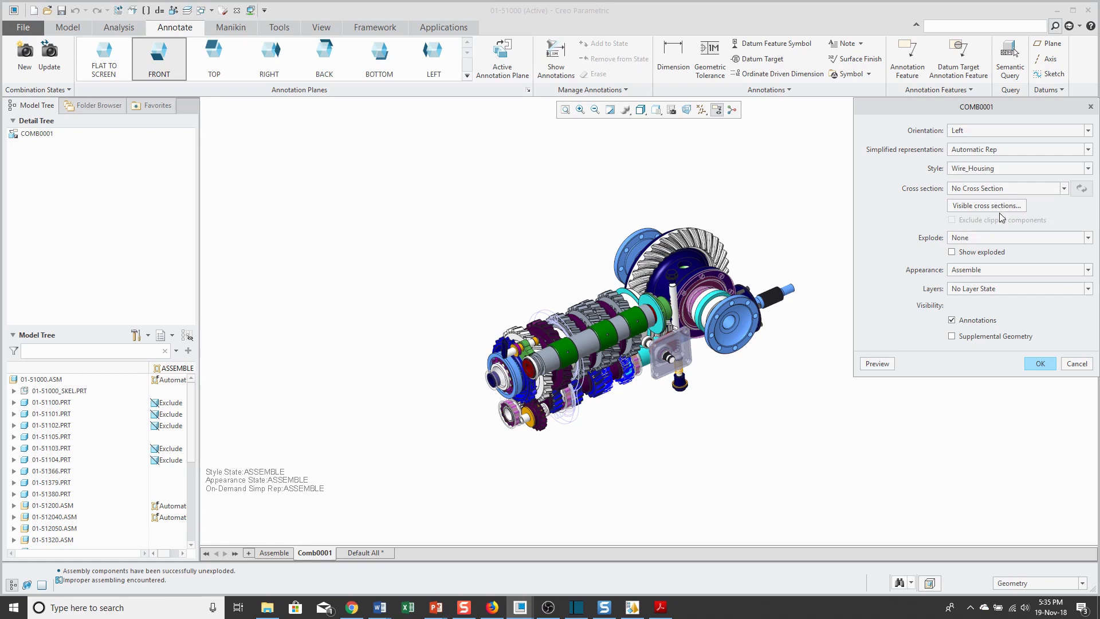
pyautogui.click(1039, 365)
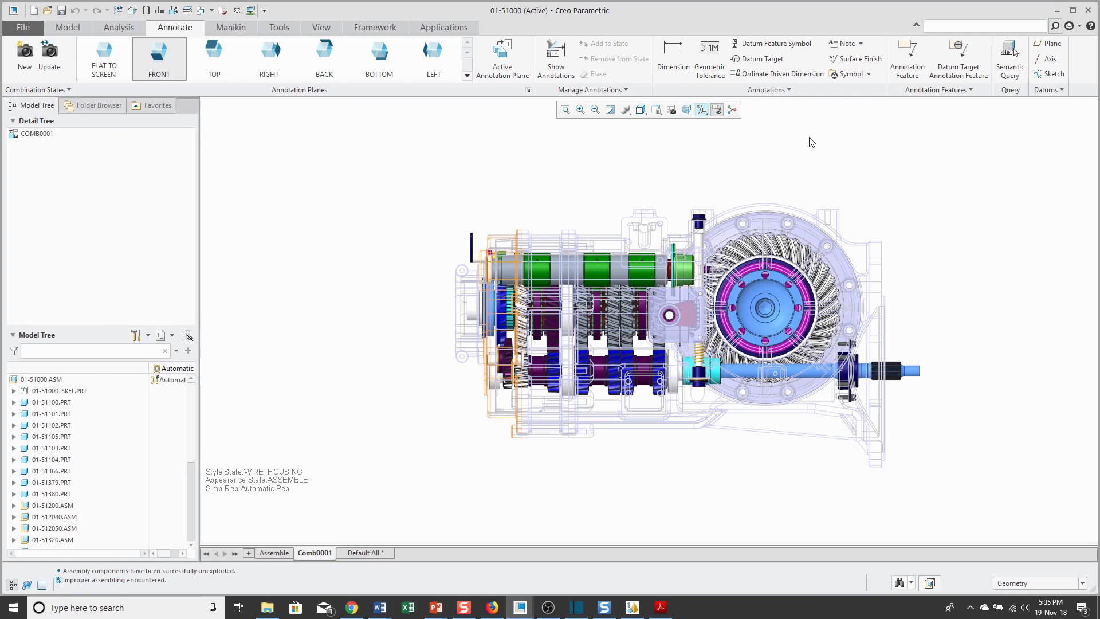
# Step: Switch to drawing 01-50000.DRW and place a general view of the gearbox assembly near the sheet's centre using the ASSEMBLE combined state
pyautogui.click(212, 11)
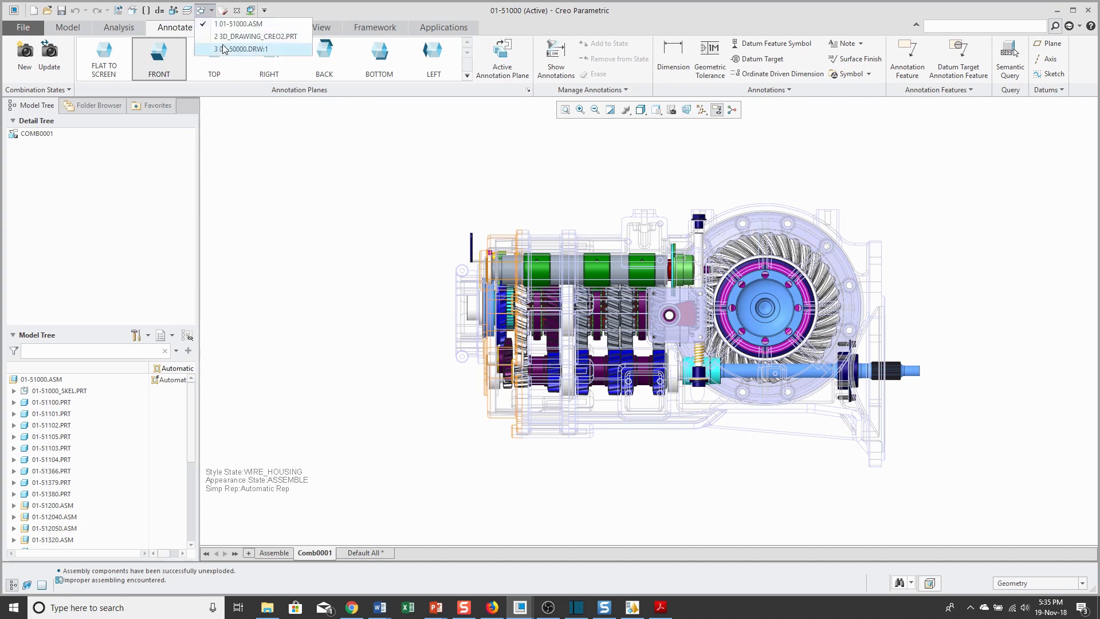
pyautogui.click(241, 49)
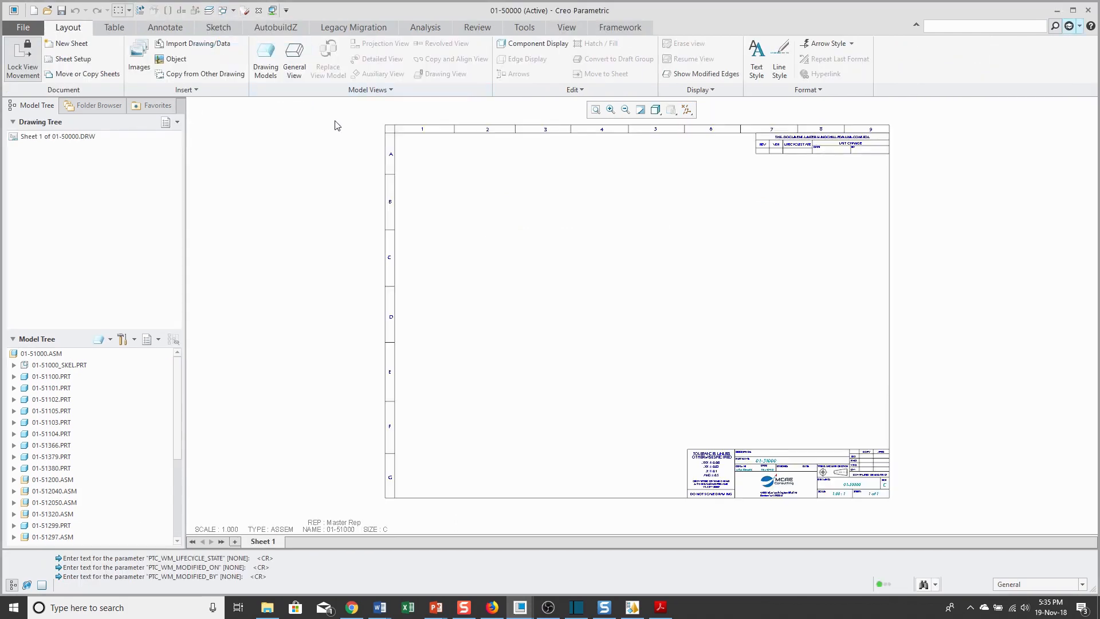
pyautogui.rightClick(510, 228)
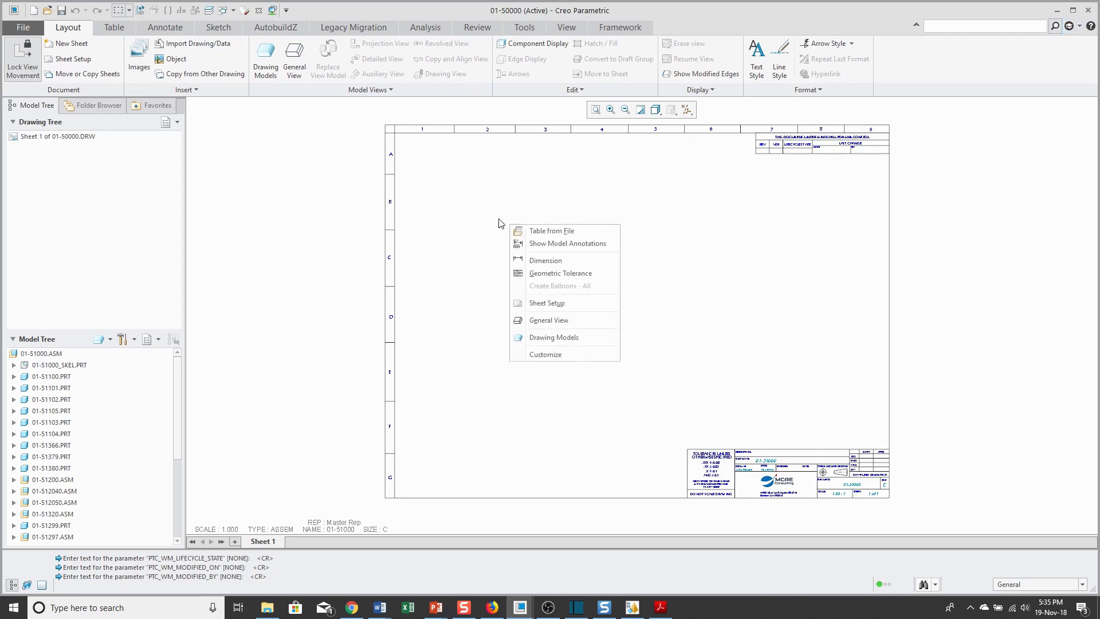
pyautogui.click(549, 320)
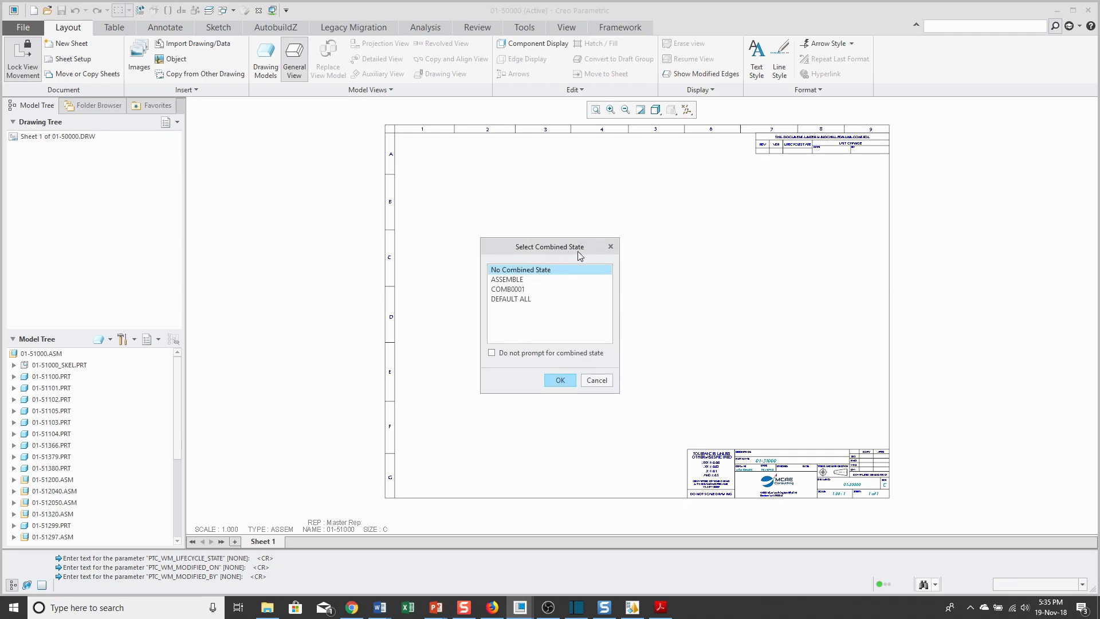
pyautogui.rightClick(518, 283)
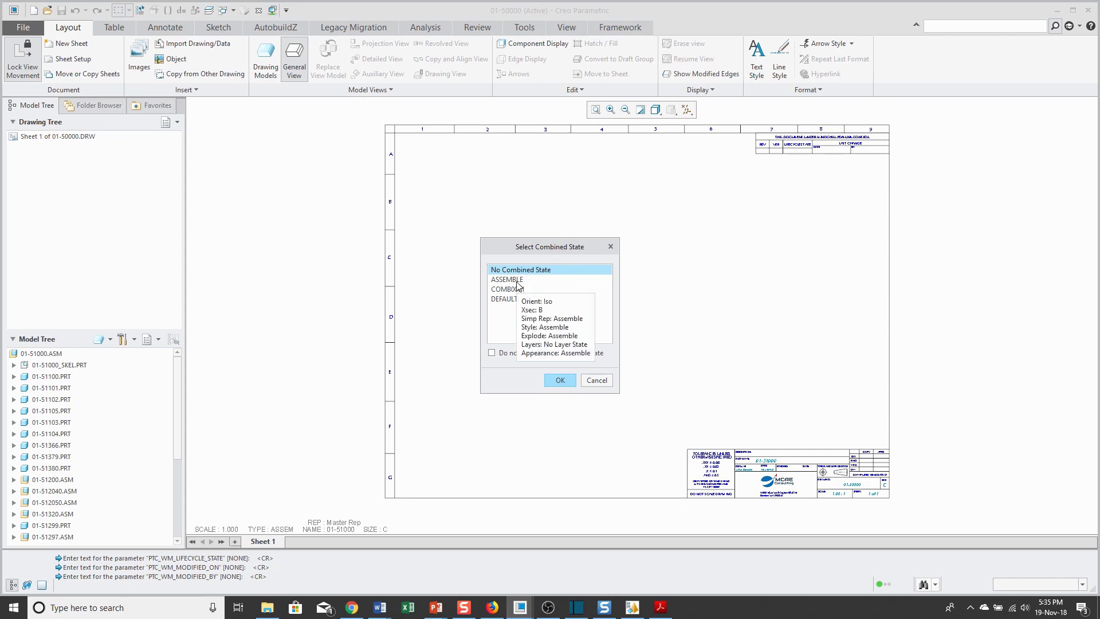
pyautogui.click(519, 281)
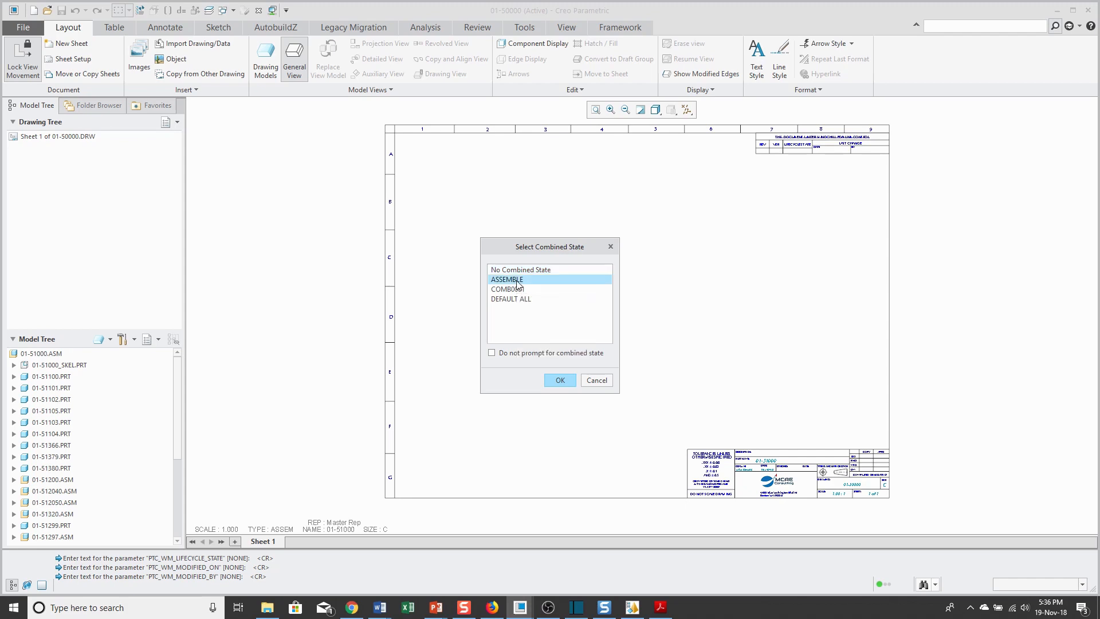
pyautogui.click(559, 380)
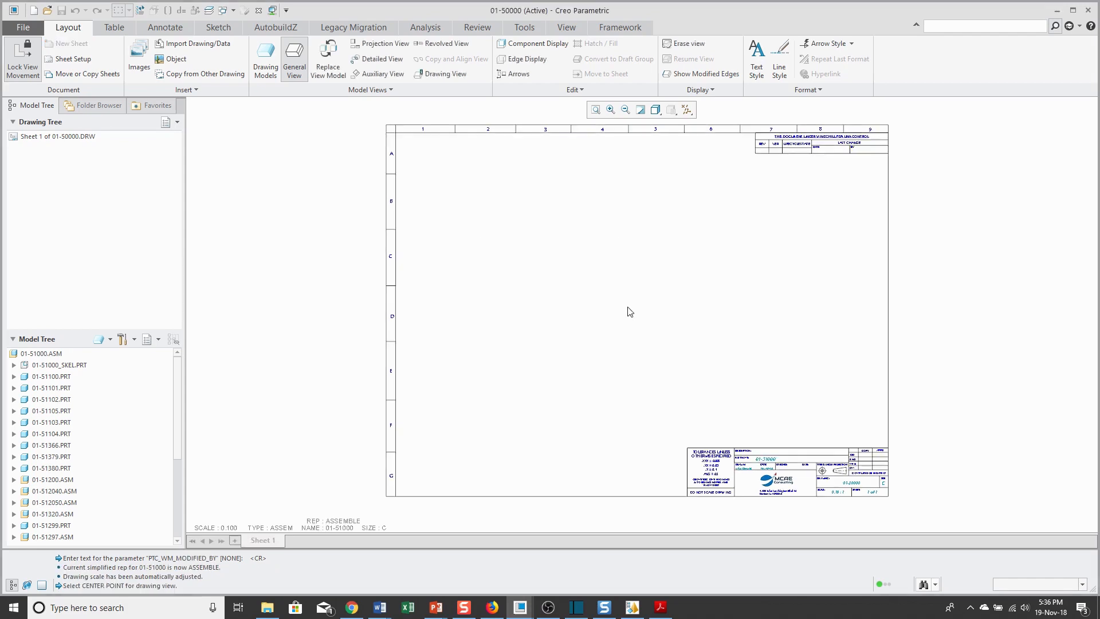
pyautogui.click(712, 337)
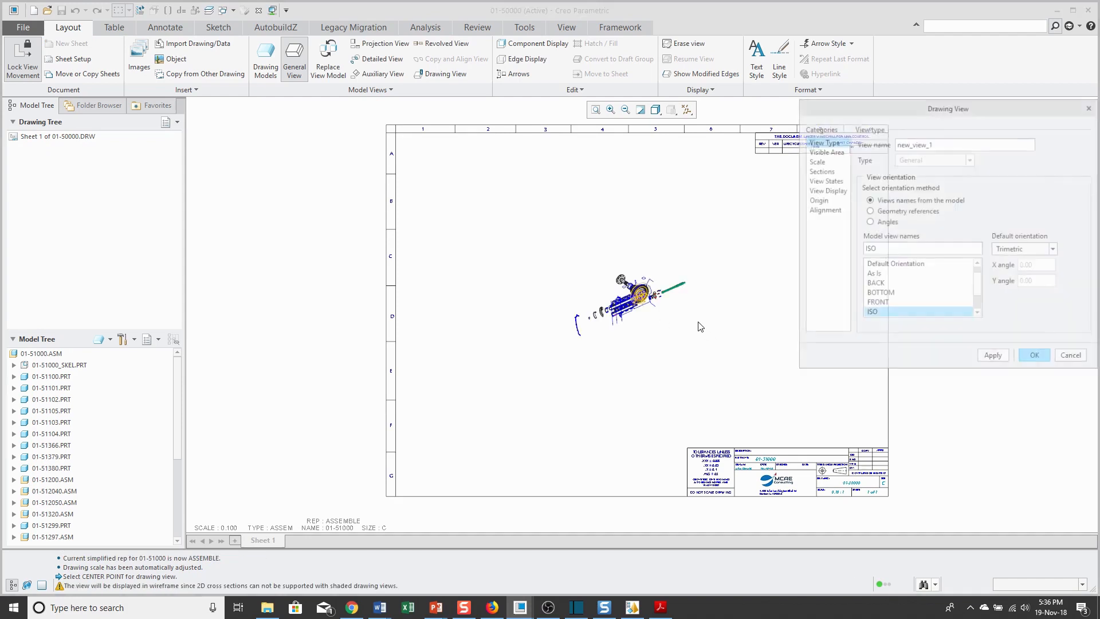
# Step: Give the new drawing view a custom scale of 0.25 and apply it
pyautogui.click(815, 162)
pyautogui.click(860, 155)
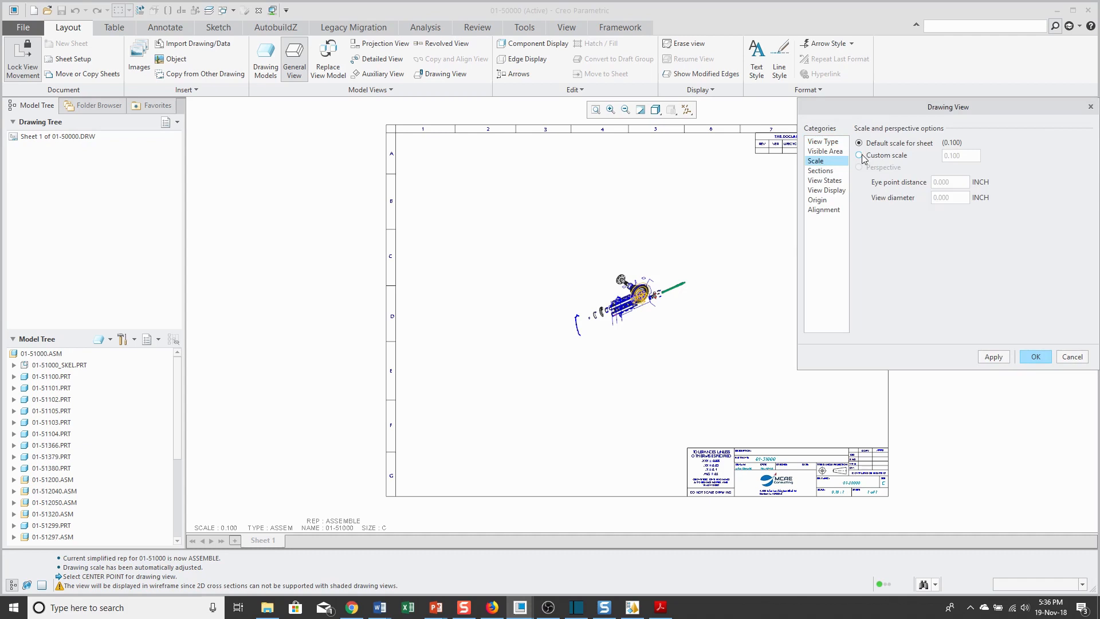
pyautogui.write('.25')
pyautogui.click(1001, 356)
pyautogui.click(1037, 357)
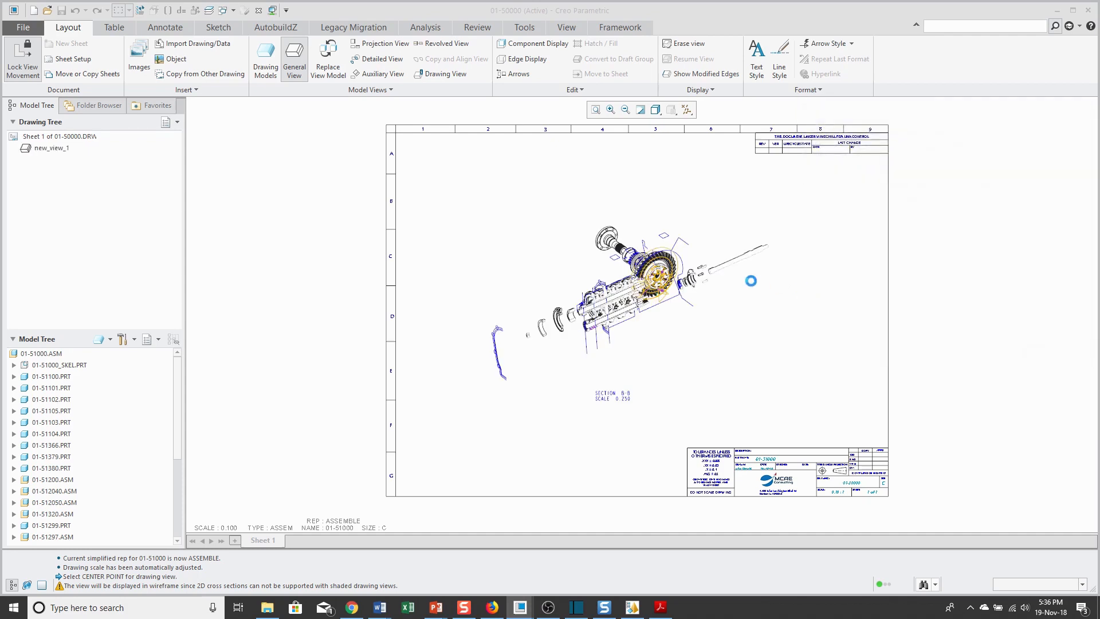
pyautogui.scroll(-2, 743, 291)
pyautogui.scroll(-1, 520, 234)
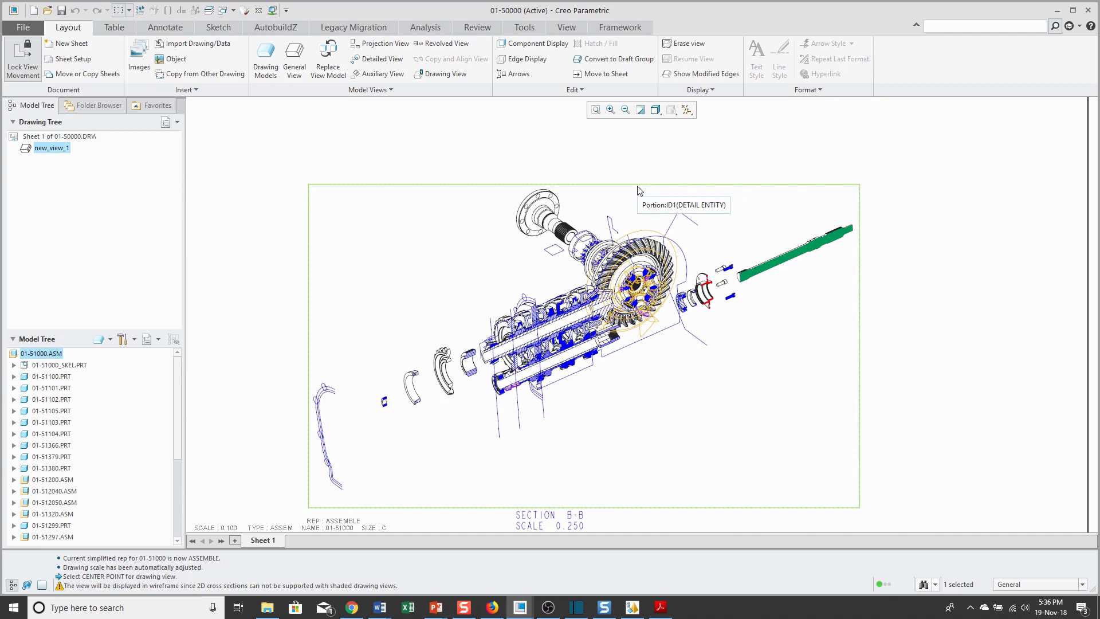
pyautogui.scroll(1, 640, 190)
# Step: Switch to 3D_DRAWING_CREO2.PRT and review its combined states Ex-Cutout-2D, Ex-Cutout-3D, Ex-Jog-2D and Mbd-01-Bottom
pyautogui.click(234, 12)
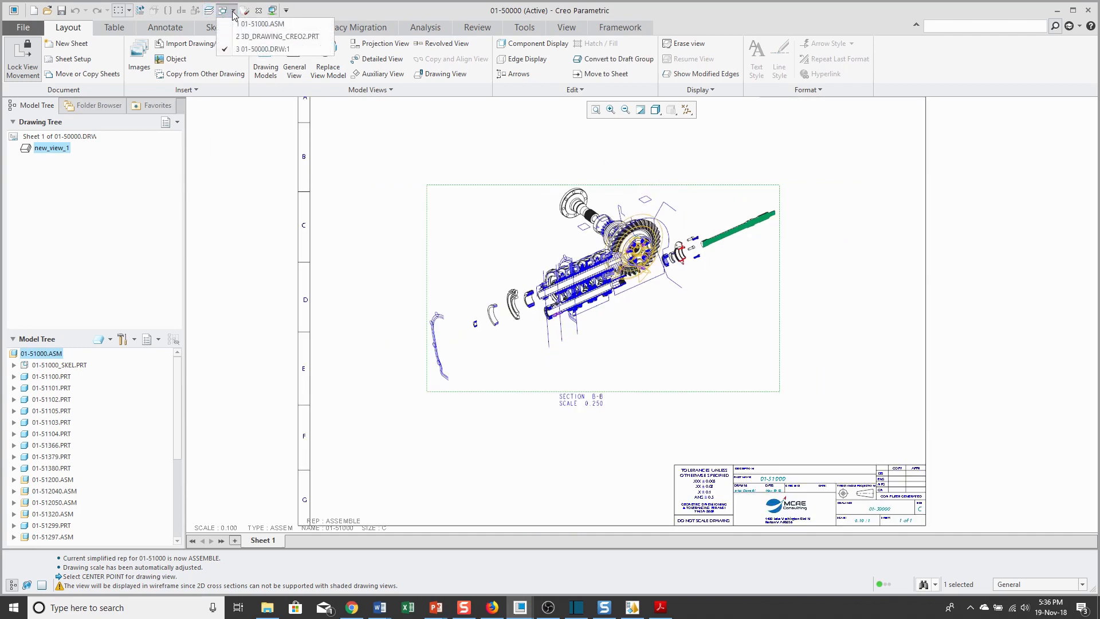
pyautogui.click(269, 36)
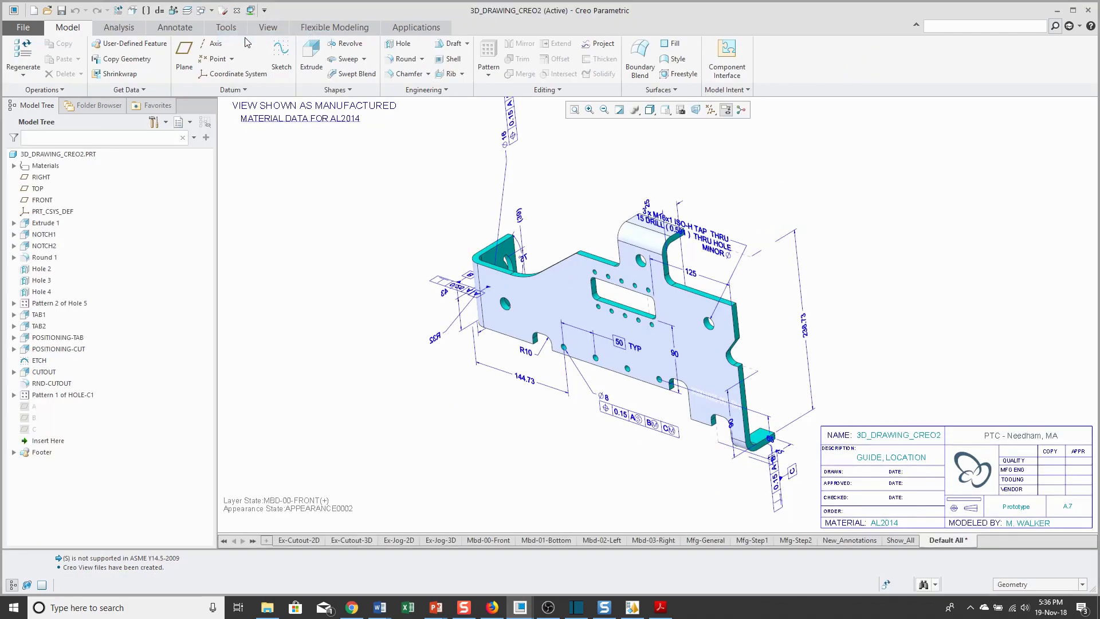
pyautogui.scroll(1, 409, 164)
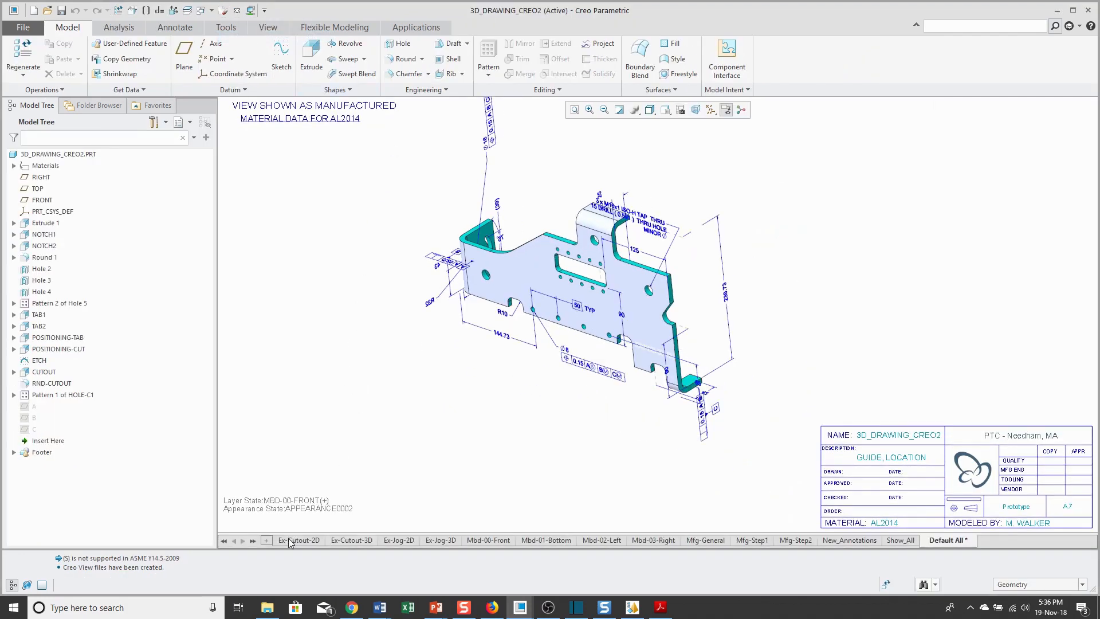
pyautogui.click(310, 540)
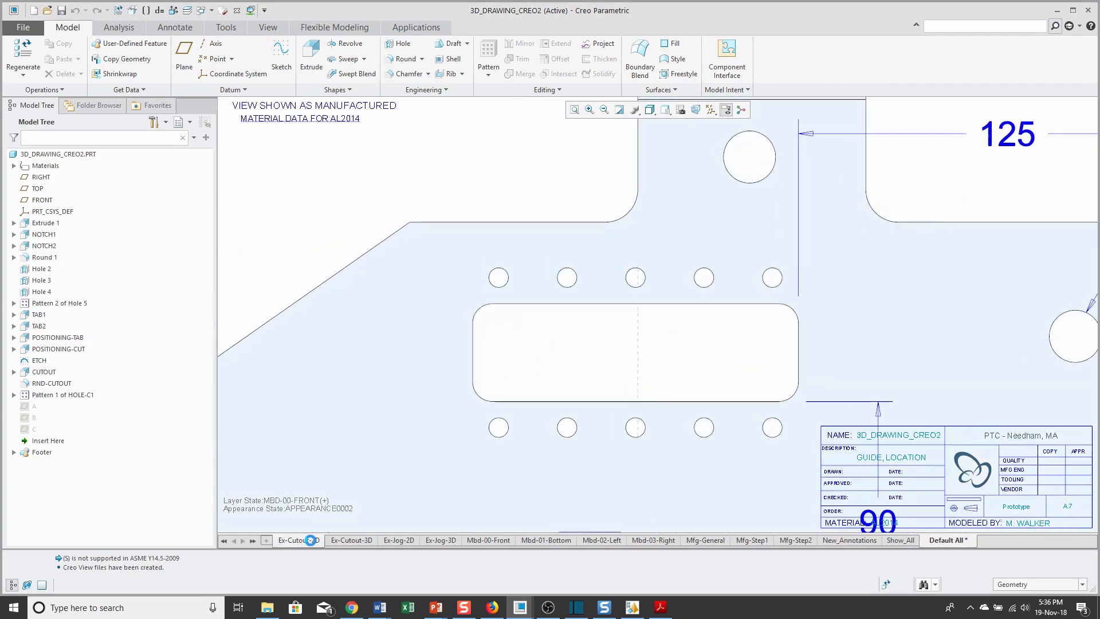
pyautogui.click(356, 542)
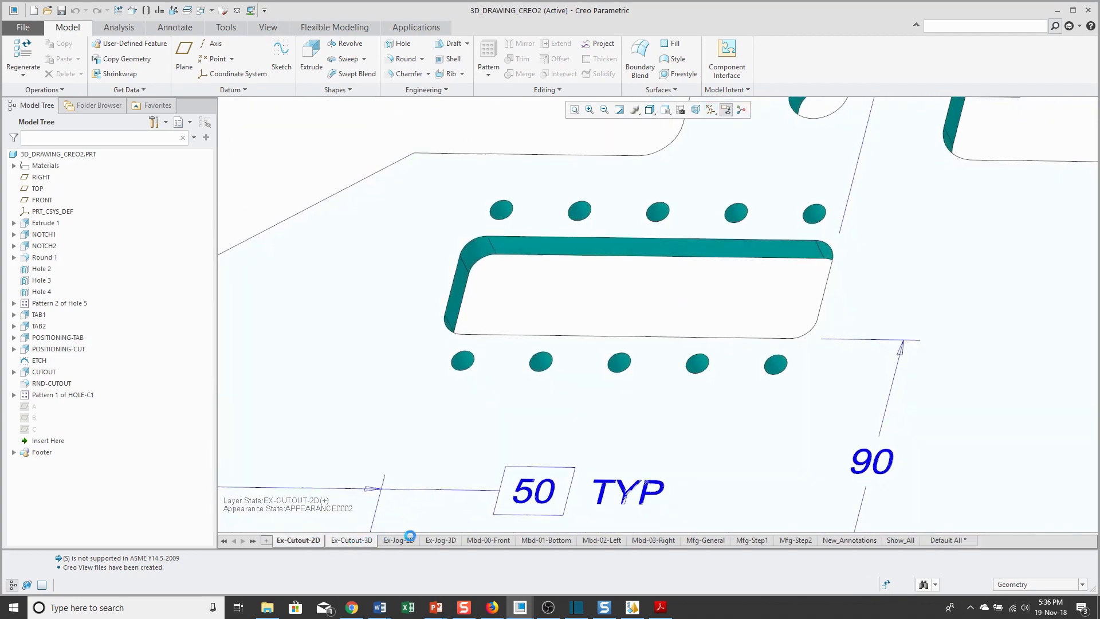
pyautogui.click(399, 541)
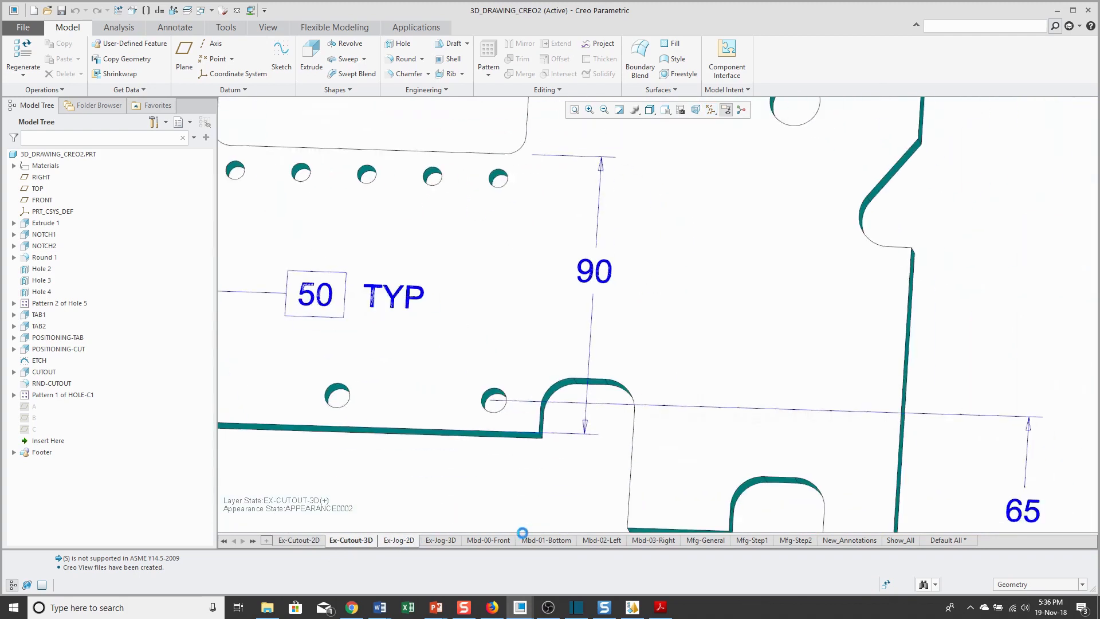
pyautogui.click(546, 540)
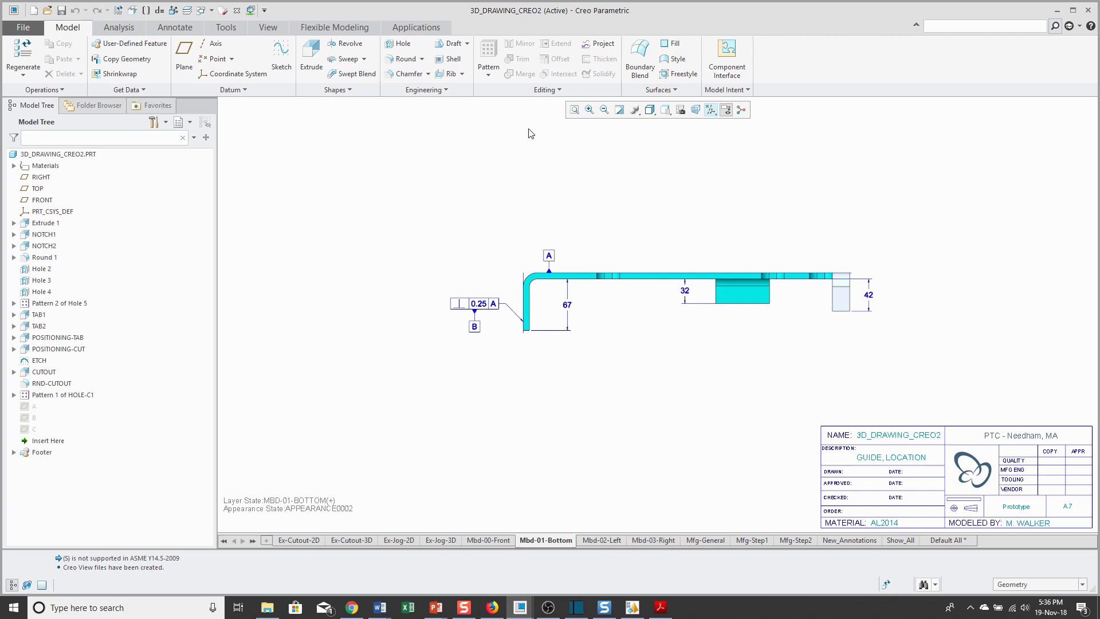
# Step: Inspect the tab display and publish settings of the part's combined states in the View Manager, and view the bracket in 3D
pyautogui.click(680, 110)
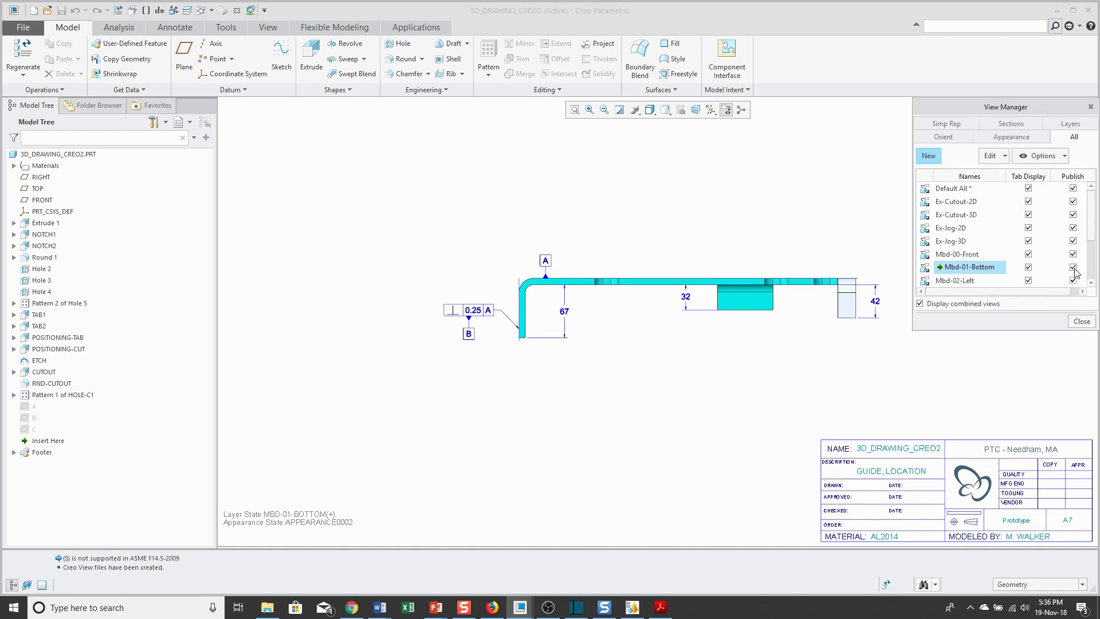
pyautogui.click(1079, 322)
pyautogui.moveTo(712, 250); pyautogui.dragTo(691, 306, button='middle')
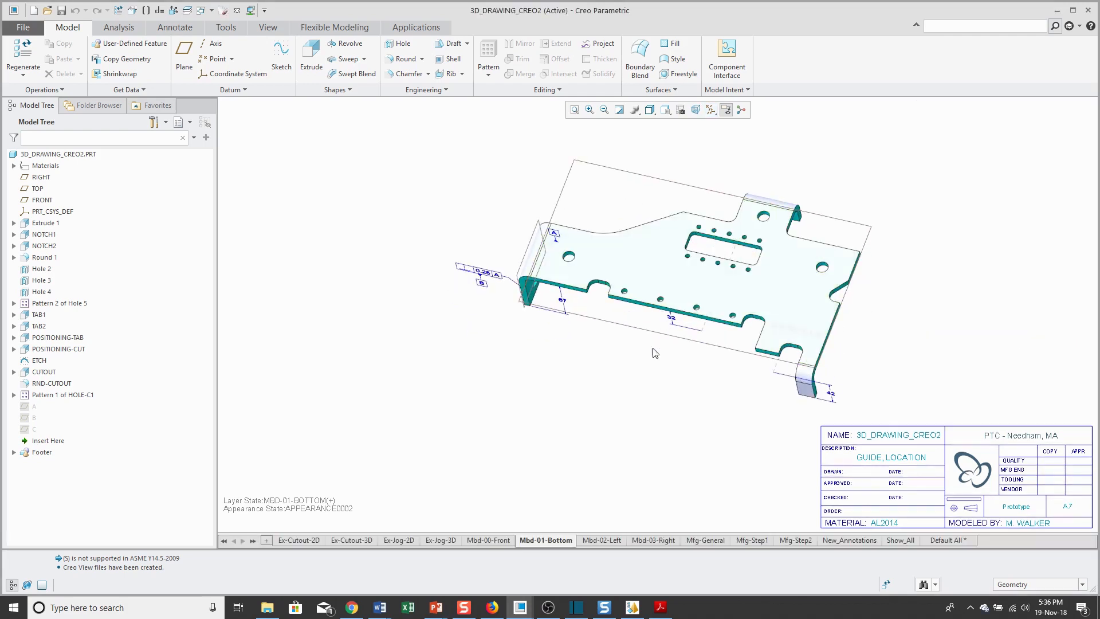
# Step: Switch to Creo View Express and review the published view states MBD-02-LEFT, MFG-STEP2 and MBD-03-RIGHT of 3d_drawing_creo2.pvz
pyautogui.click(632, 608)
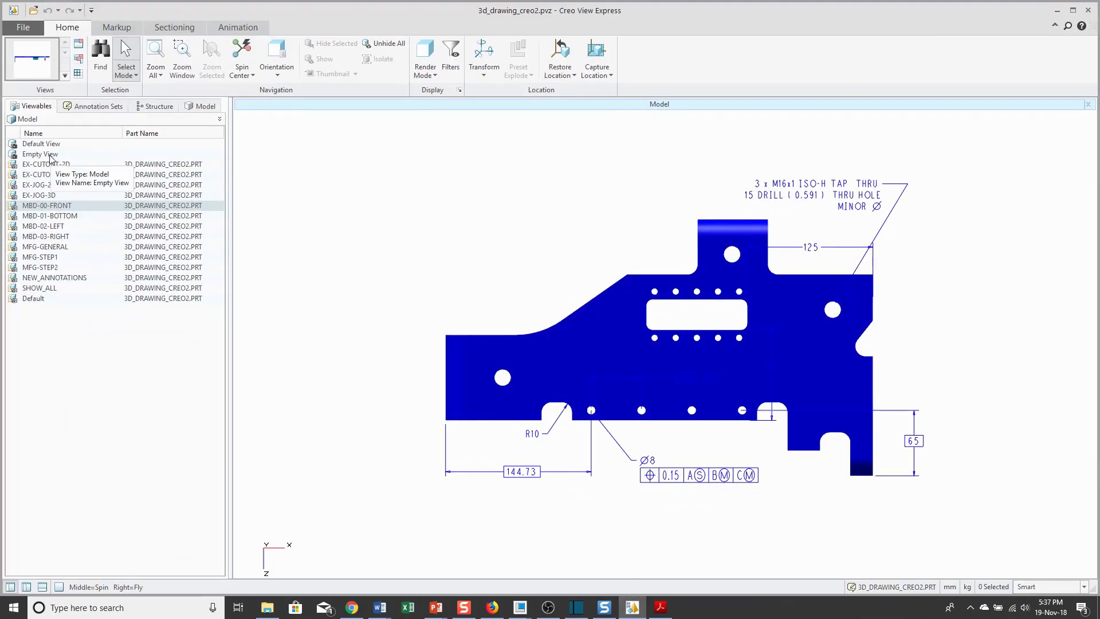
pyautogui.click(49, 230)
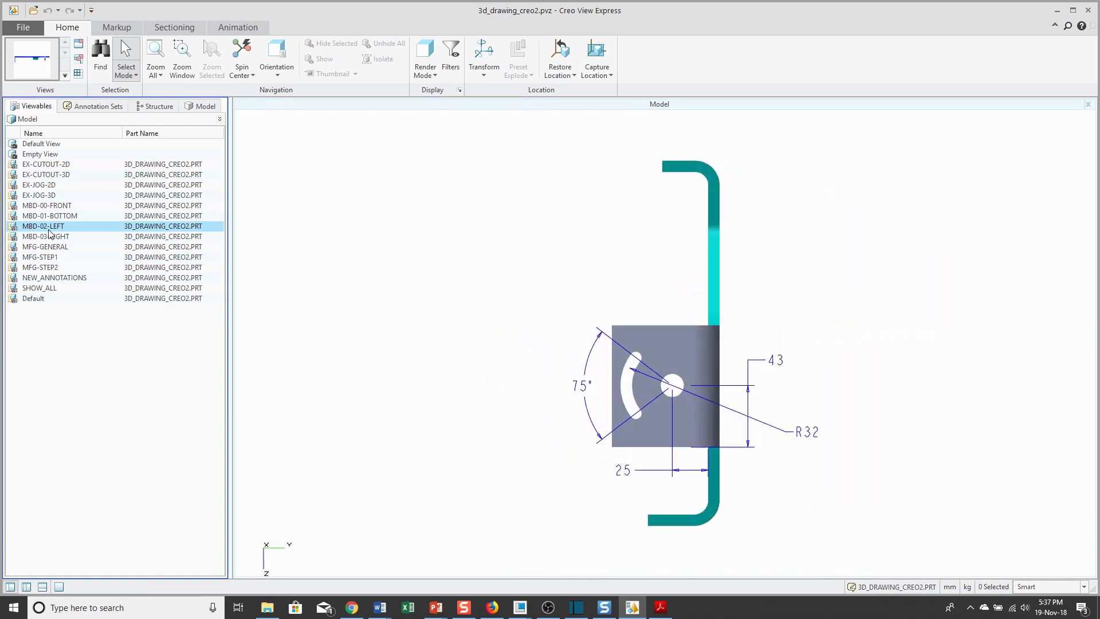
pyautogui.click(49, 268)
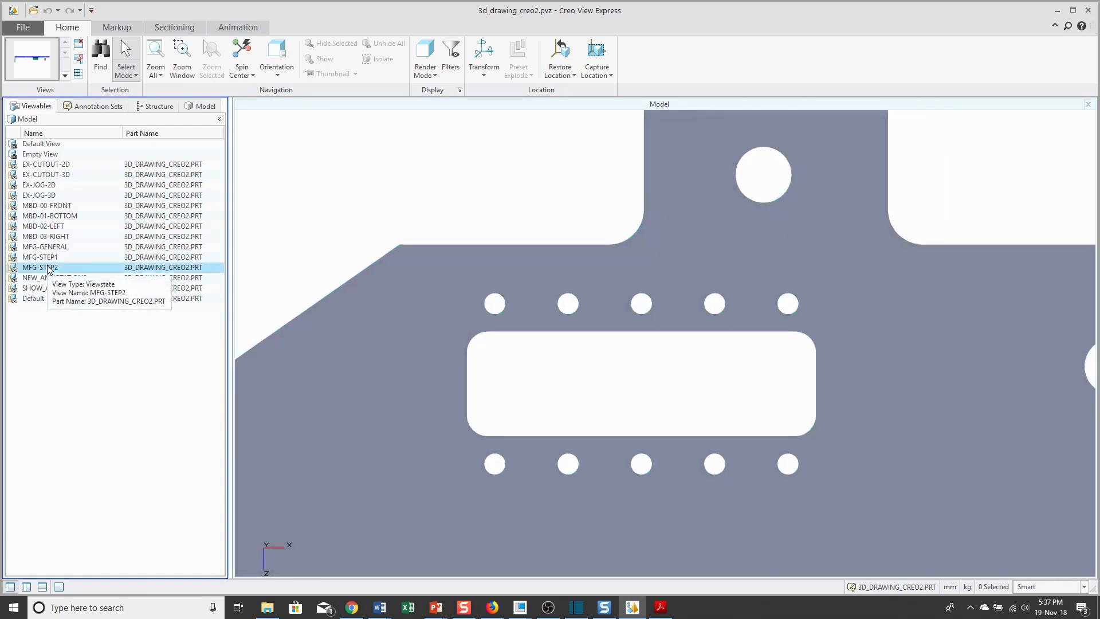
pyautogui.click(48, 239)
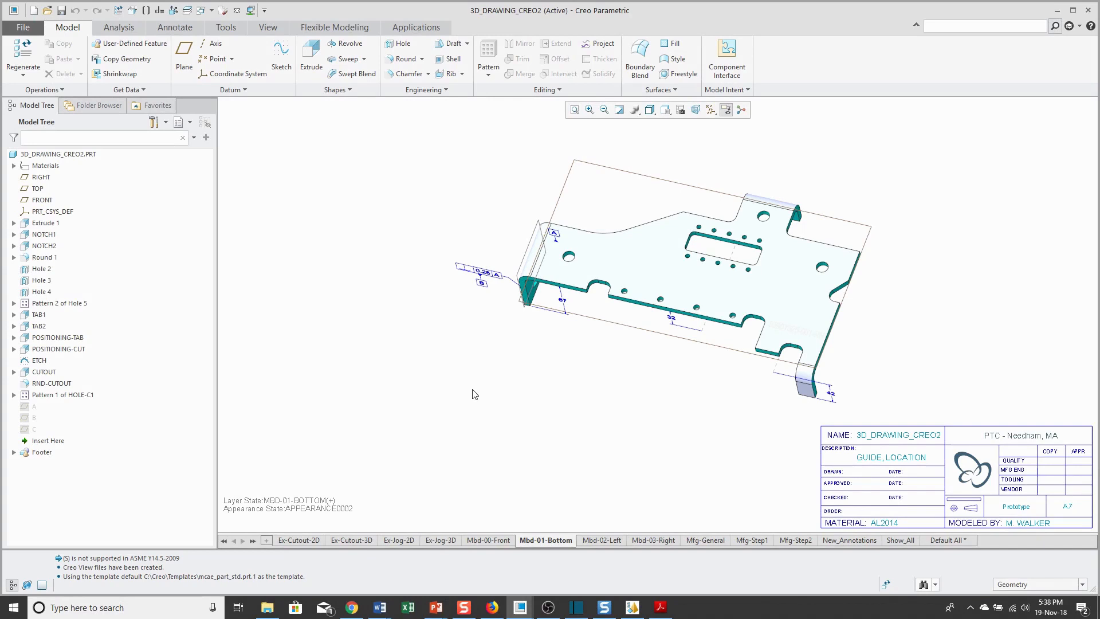
# Step: Switch to Adobe Acrobat Reader and consult the Combination Views section of Mil-Std-31000A.pdf
pyautogui.moveTo(352, 550)
pyautogui.click(664, 611)
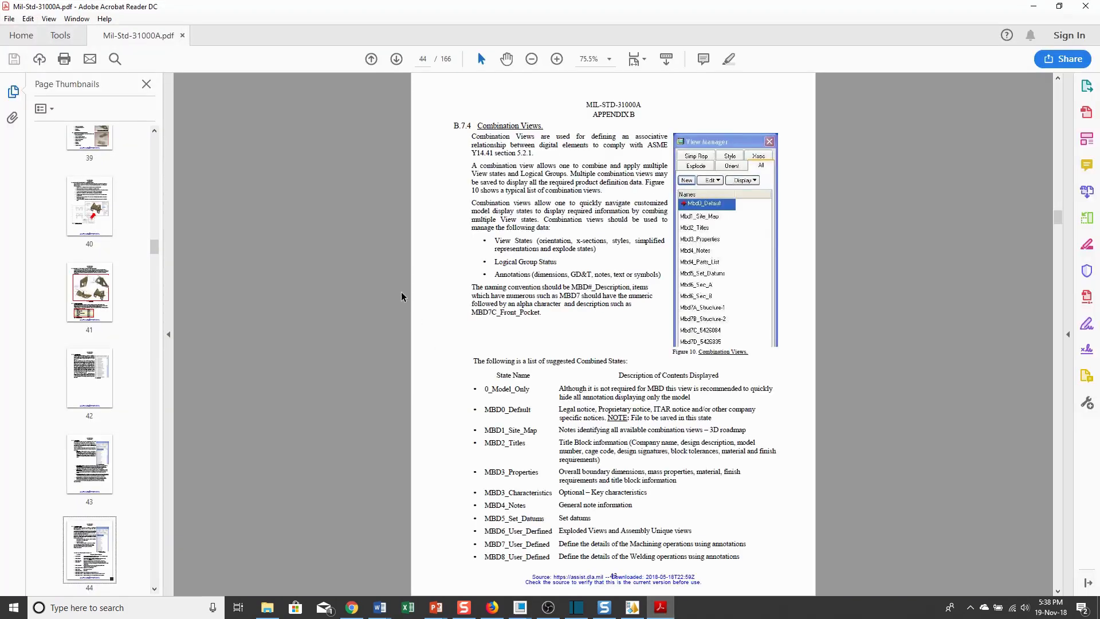